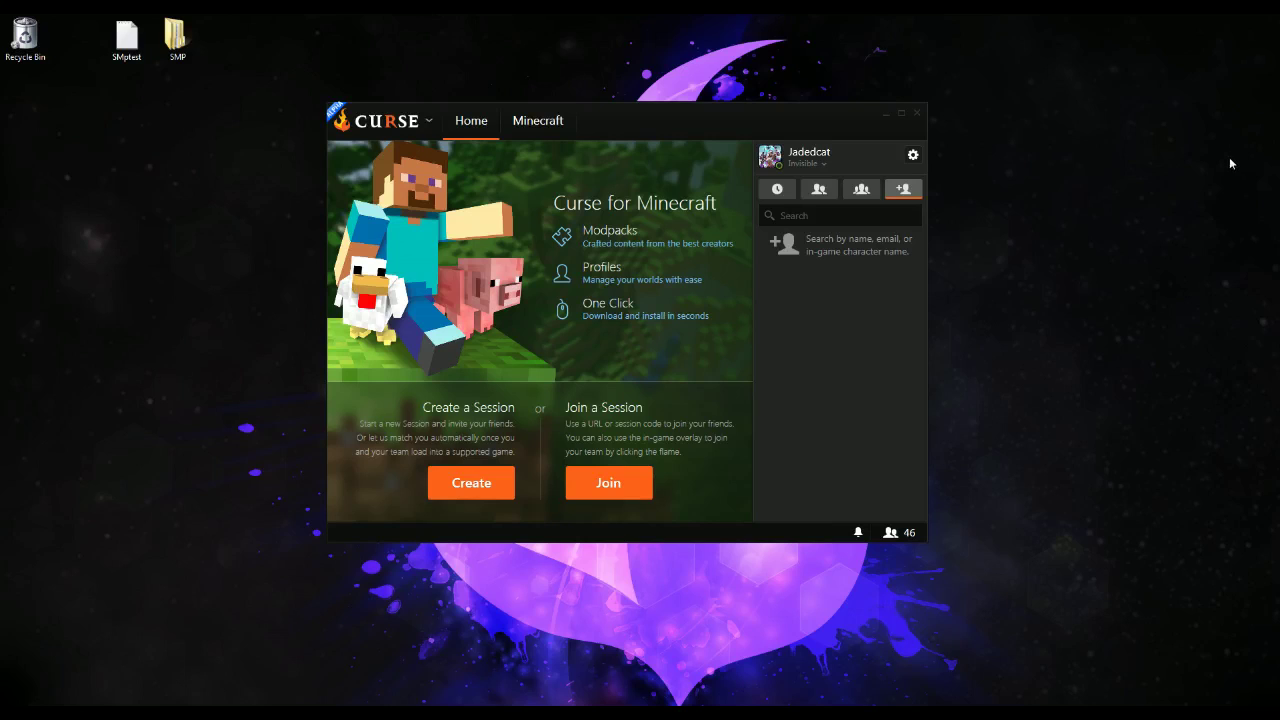
# Bring the Chrome window showing the Curse Voice download page forward and close it
pyautogui.moveTo(475, 713)
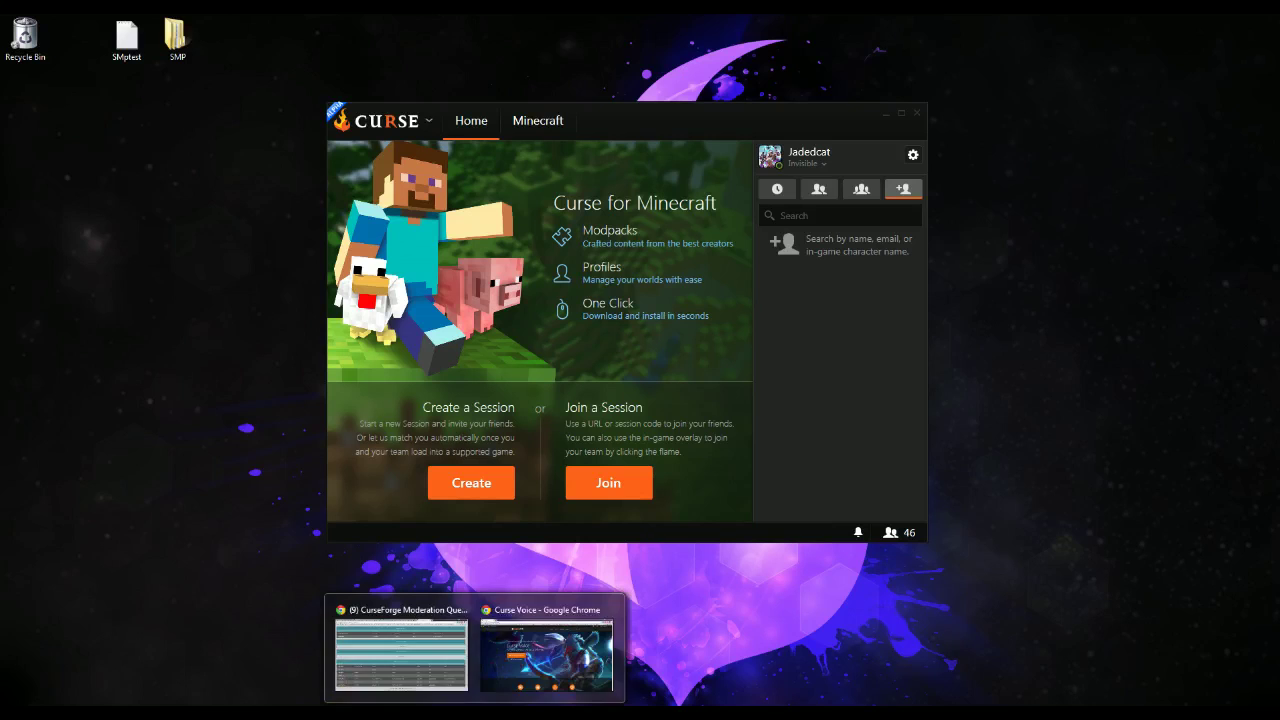
pyautogui.click(546, 650)
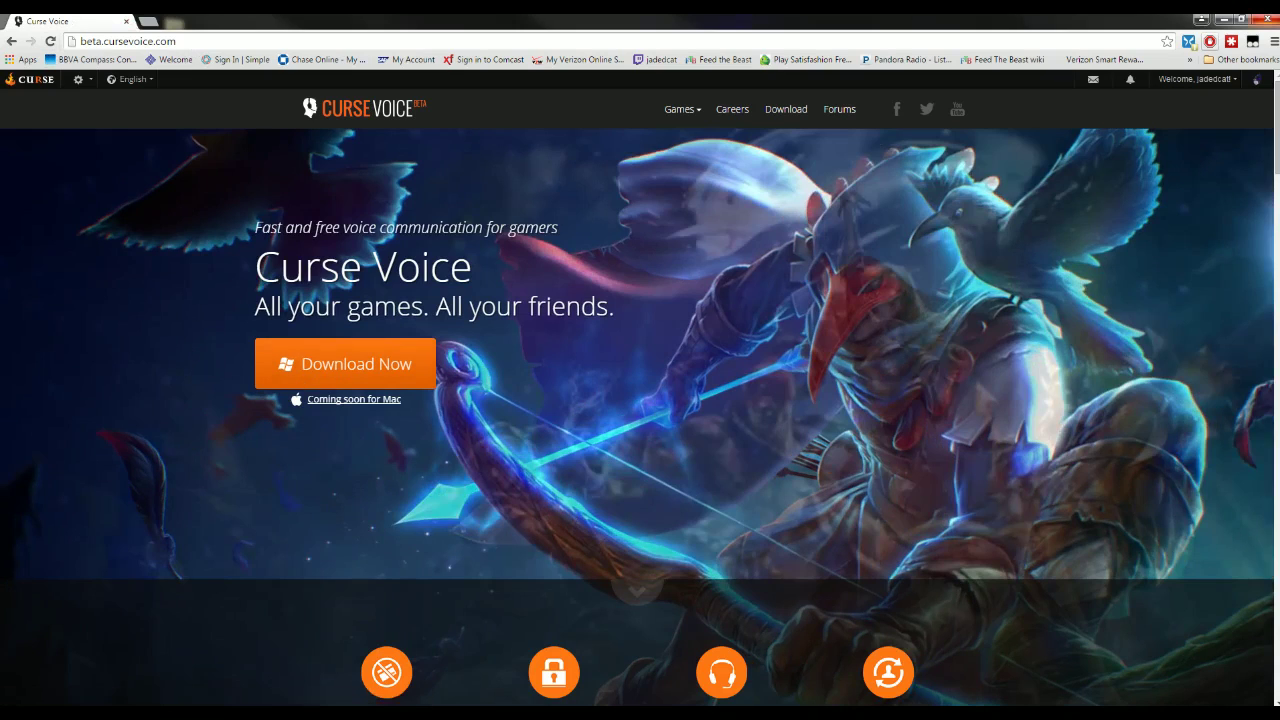
pyautogui.click(1271, 17)
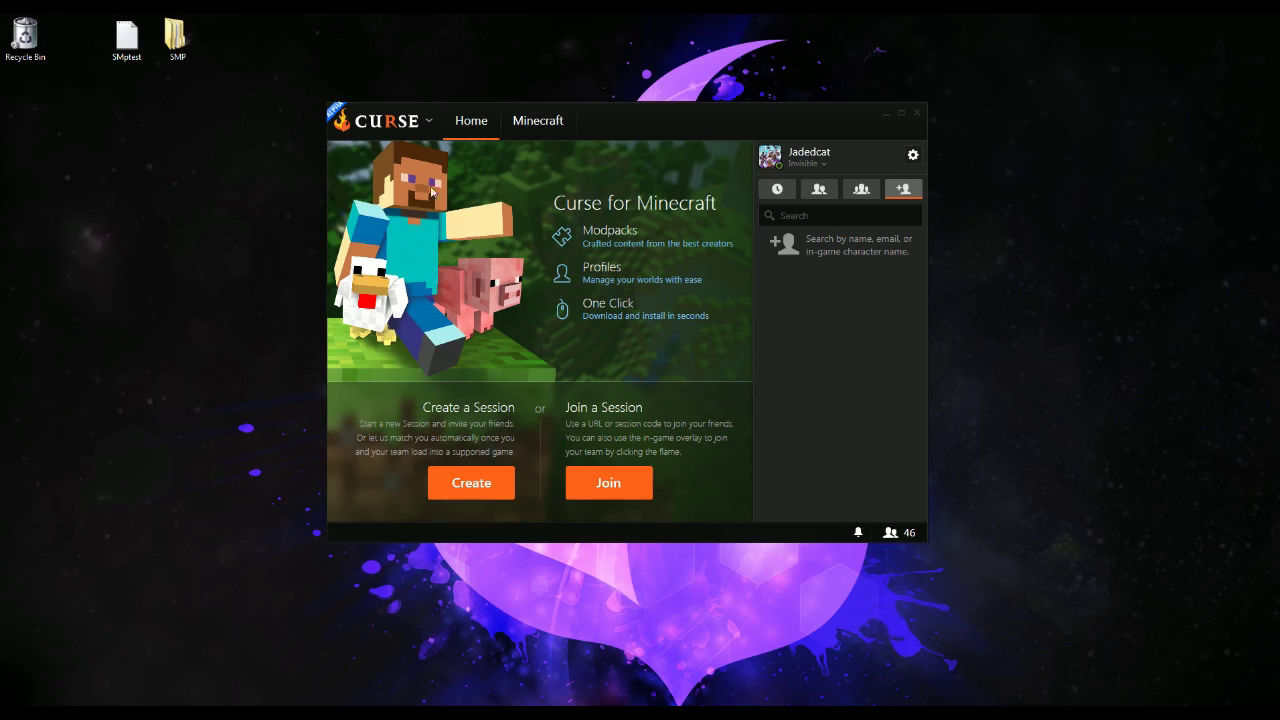
pyautogui.click(429, 123)
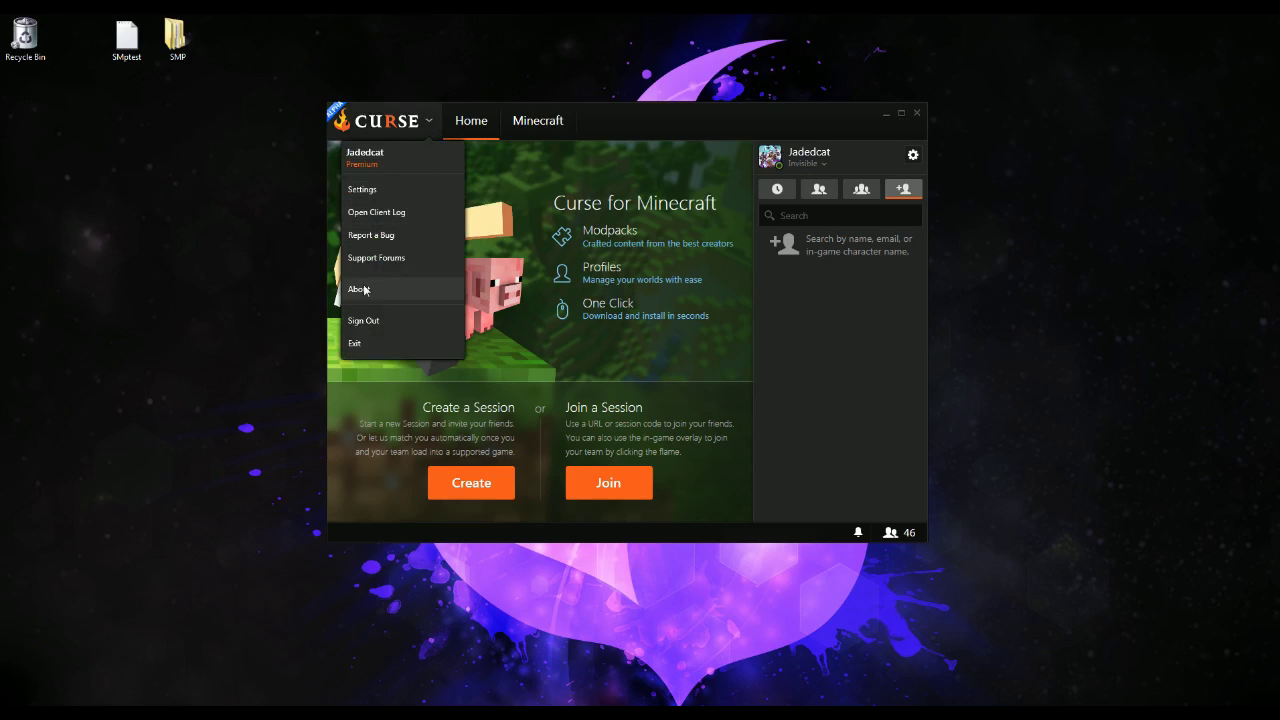
pyautogui.click(362, 192)
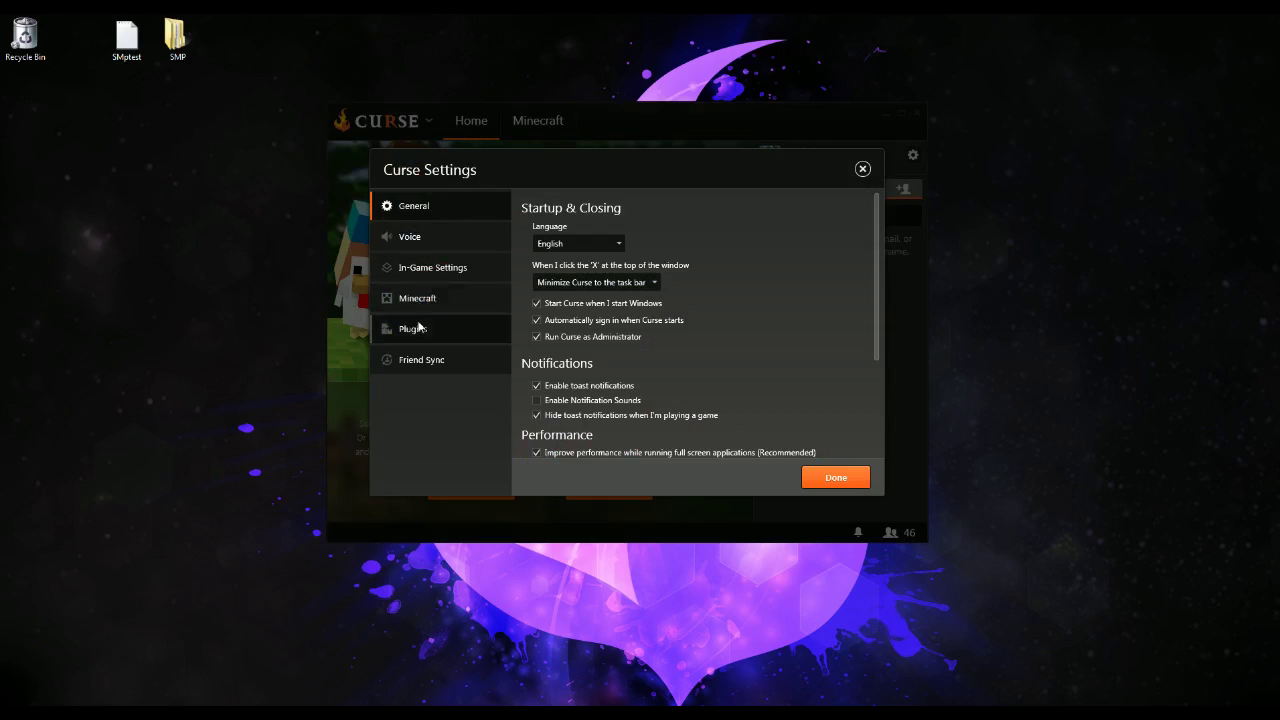
pyautogui.click(414, 330)
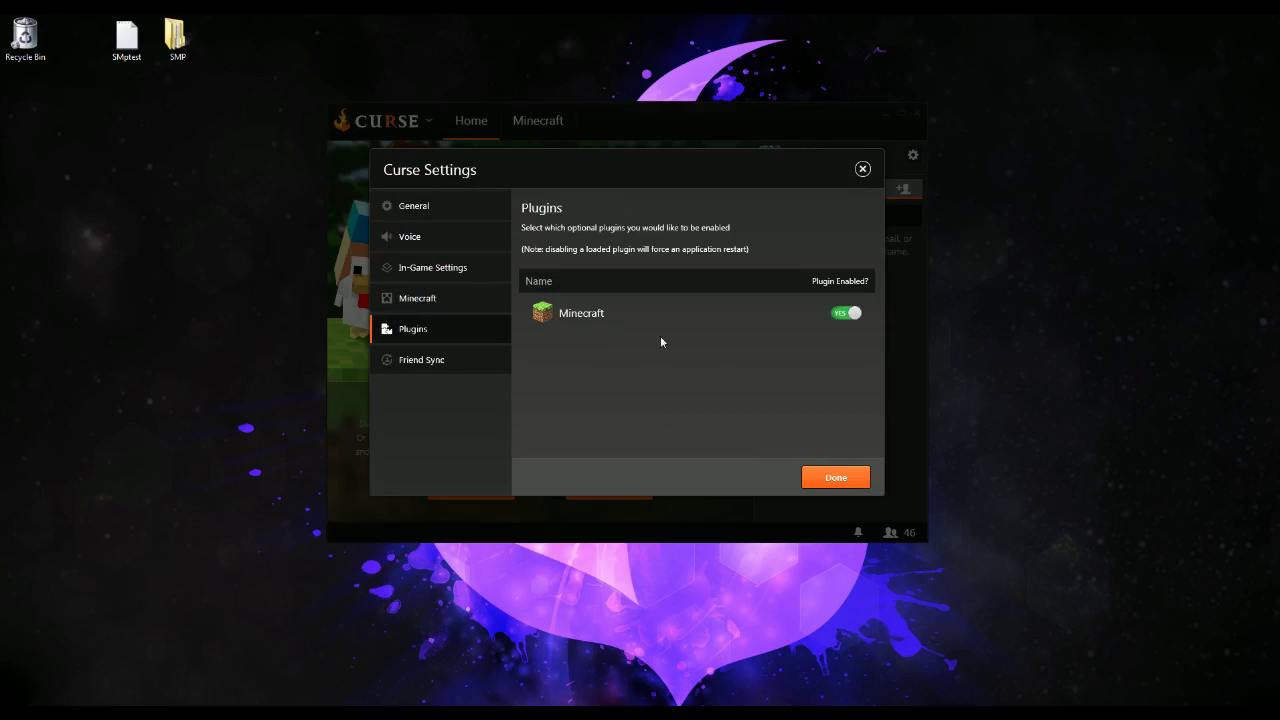
pyautogui.click(435, 296)
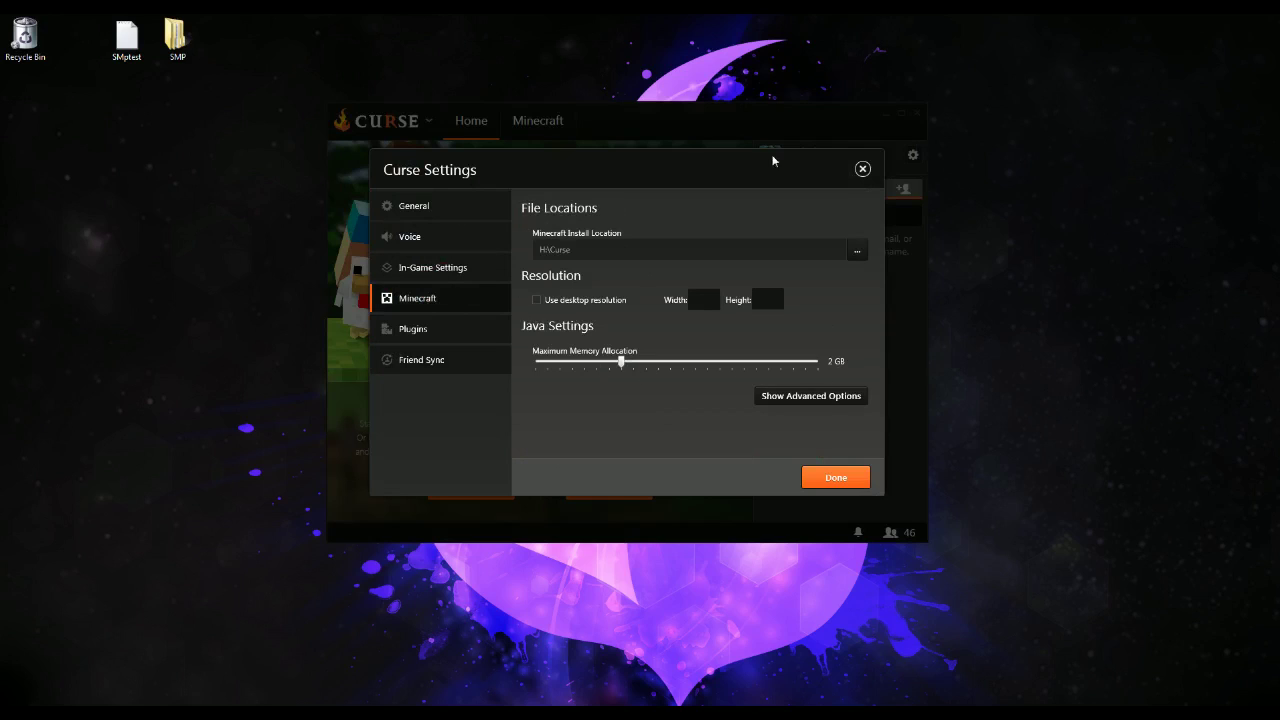
pyautogui.click(806, 398)
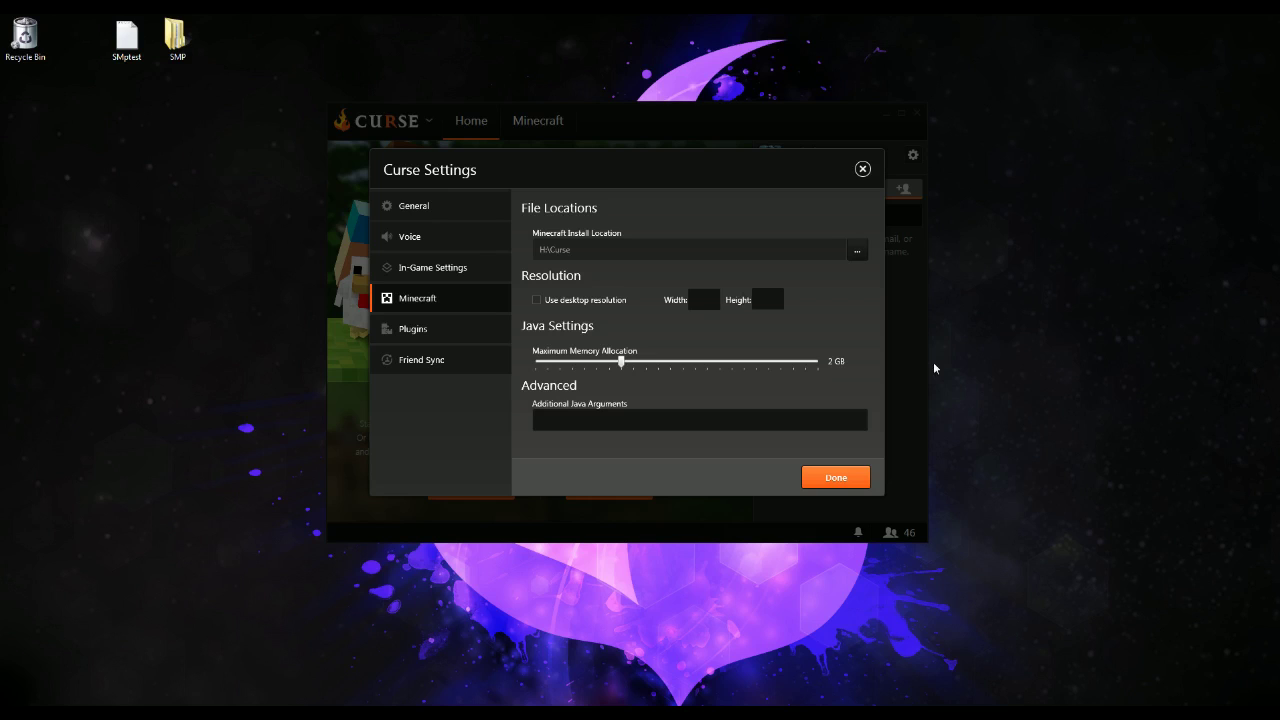
pyautogui.click(862, 169)
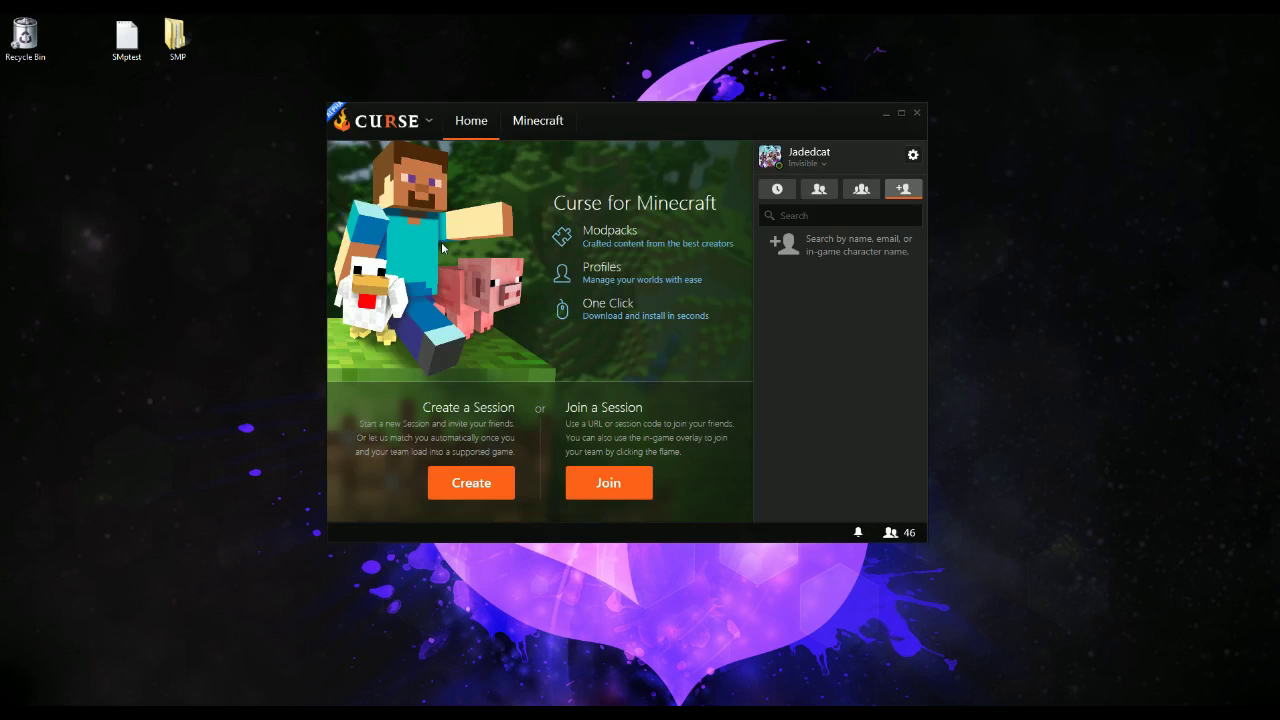
# Go to the Minecraft section and list all modpacks, including FTB Infinity and Magic Farm 3: Harvest
pyautogui.click(538, 134)
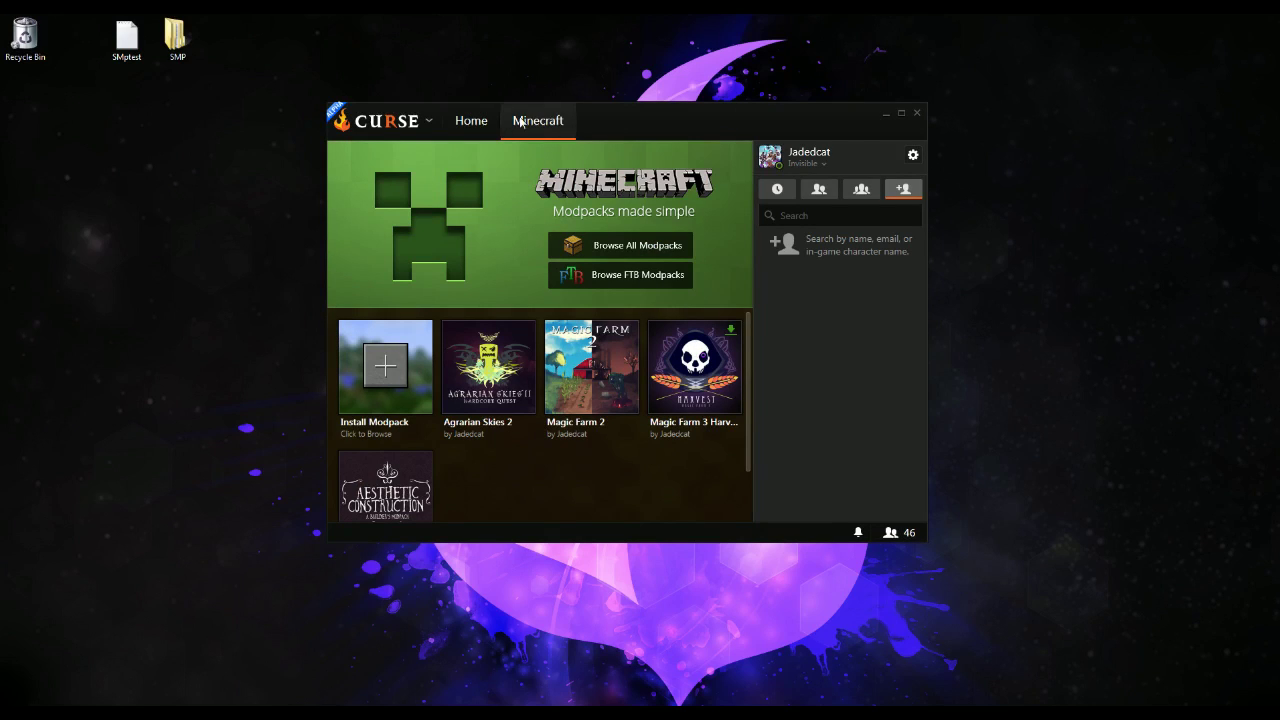
pyautogui.click(635, 250)
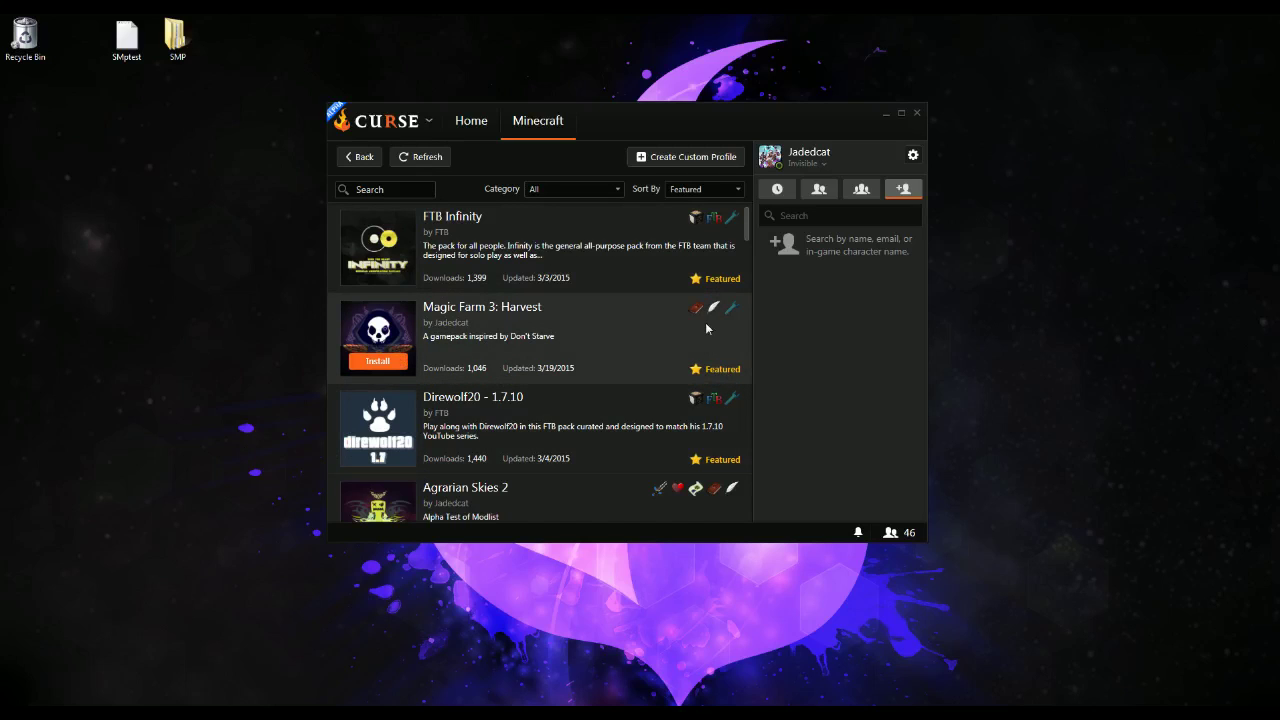
pyautogui.click(572, 315)
pyautogui.scroll(-3, 509, 404)
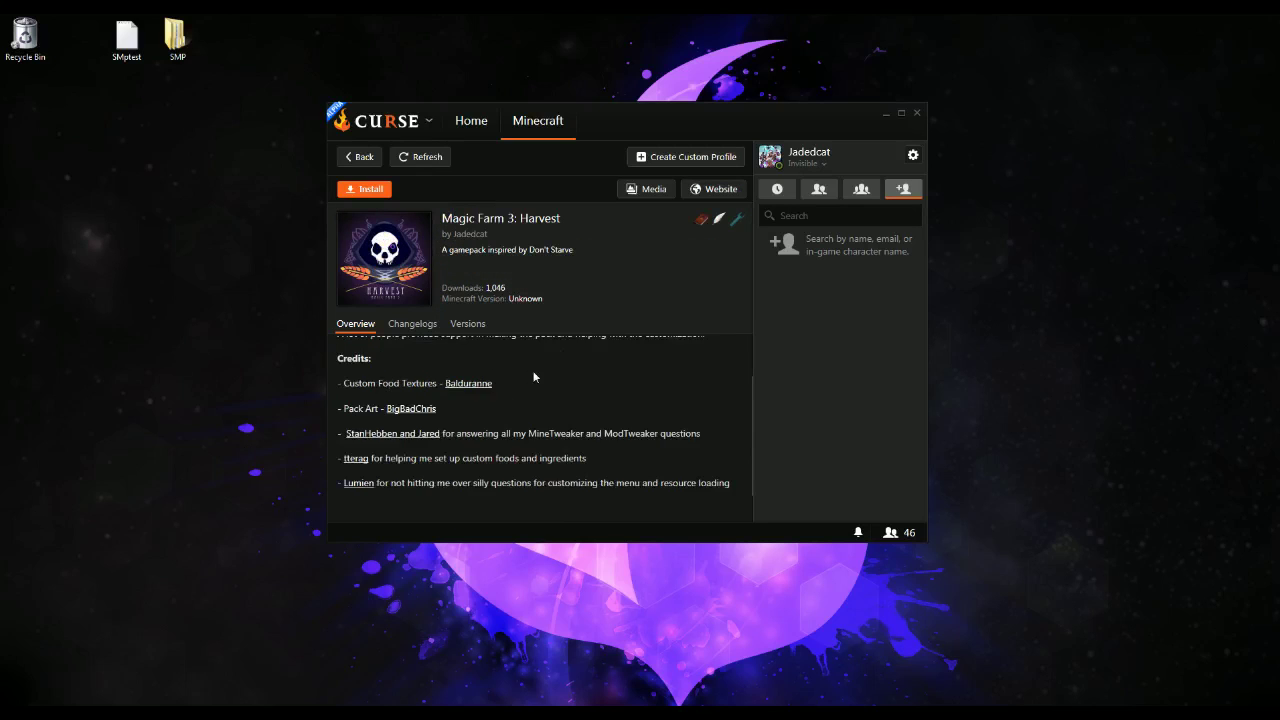
pyautogui.scroll(3, 470, 412)
pyautogui.scroll(-3, 459, 415)
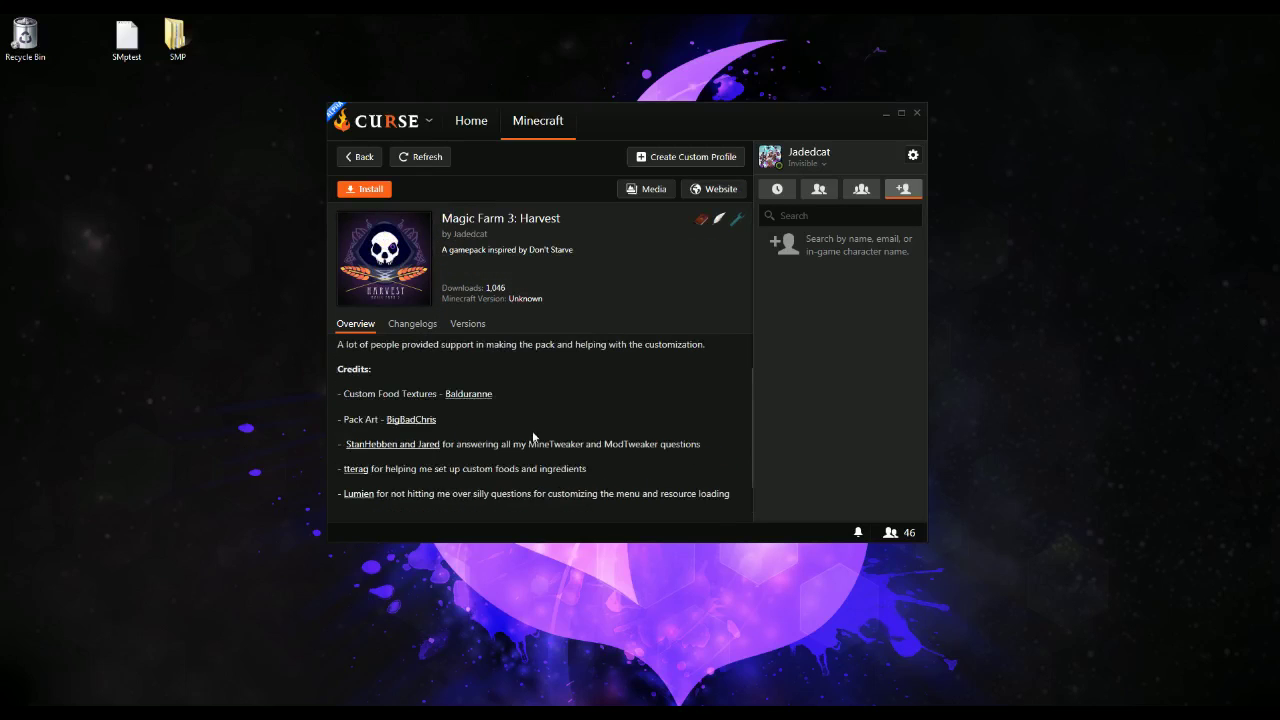
pyautogui.scroll(2, 537, 424)
pyautogui.scroll(1, 540, 425)
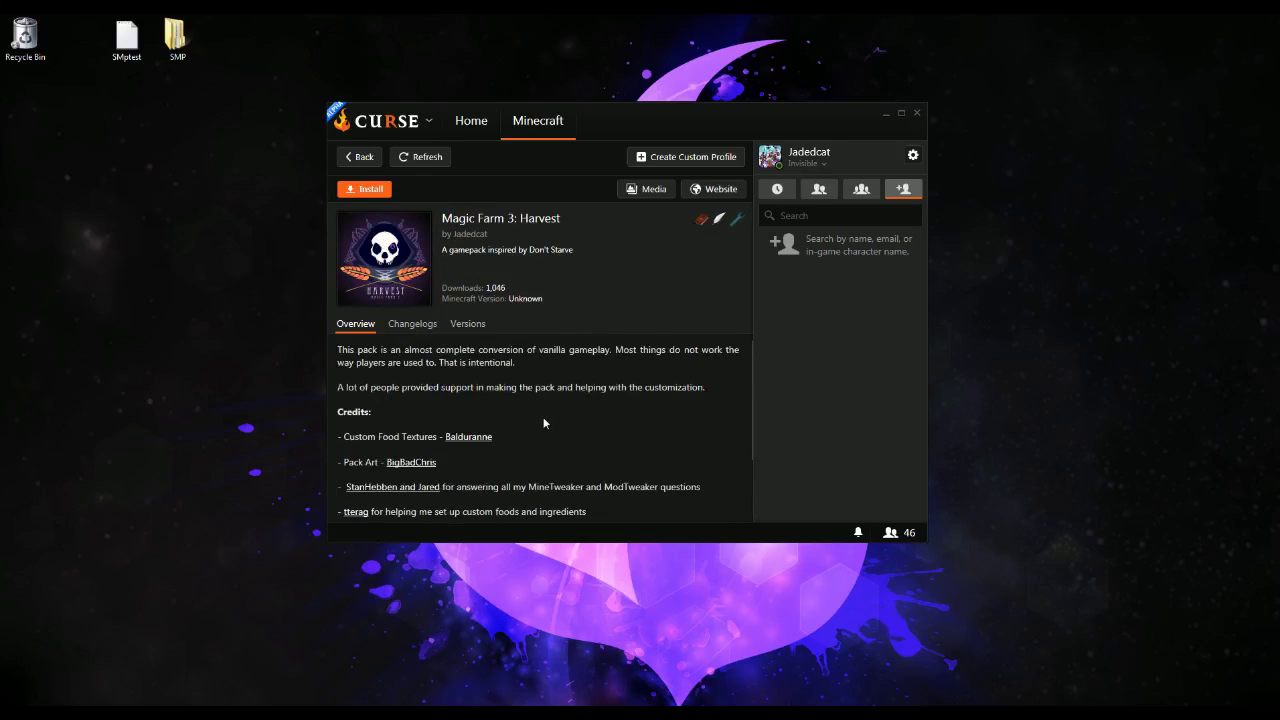
pyautogui.scroll(-3, 510, 432)
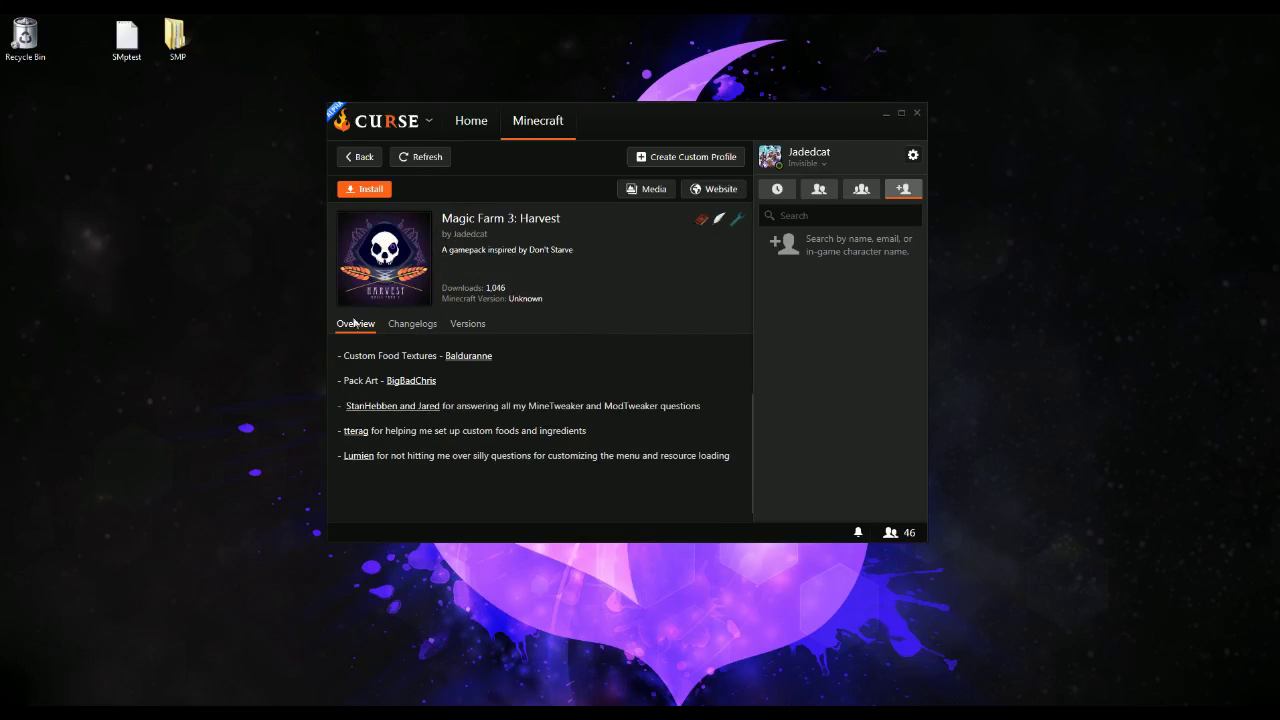
pyautogui.click(412, 327)
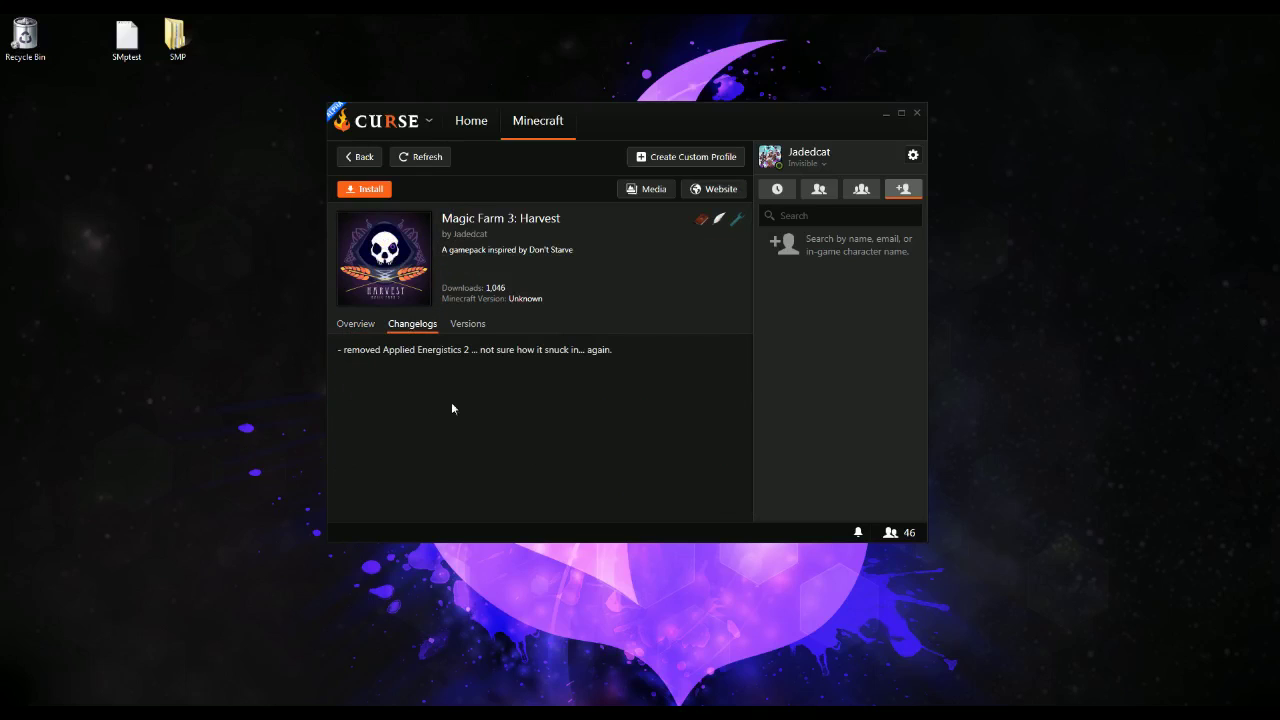
pyautogui.click(462, 325)
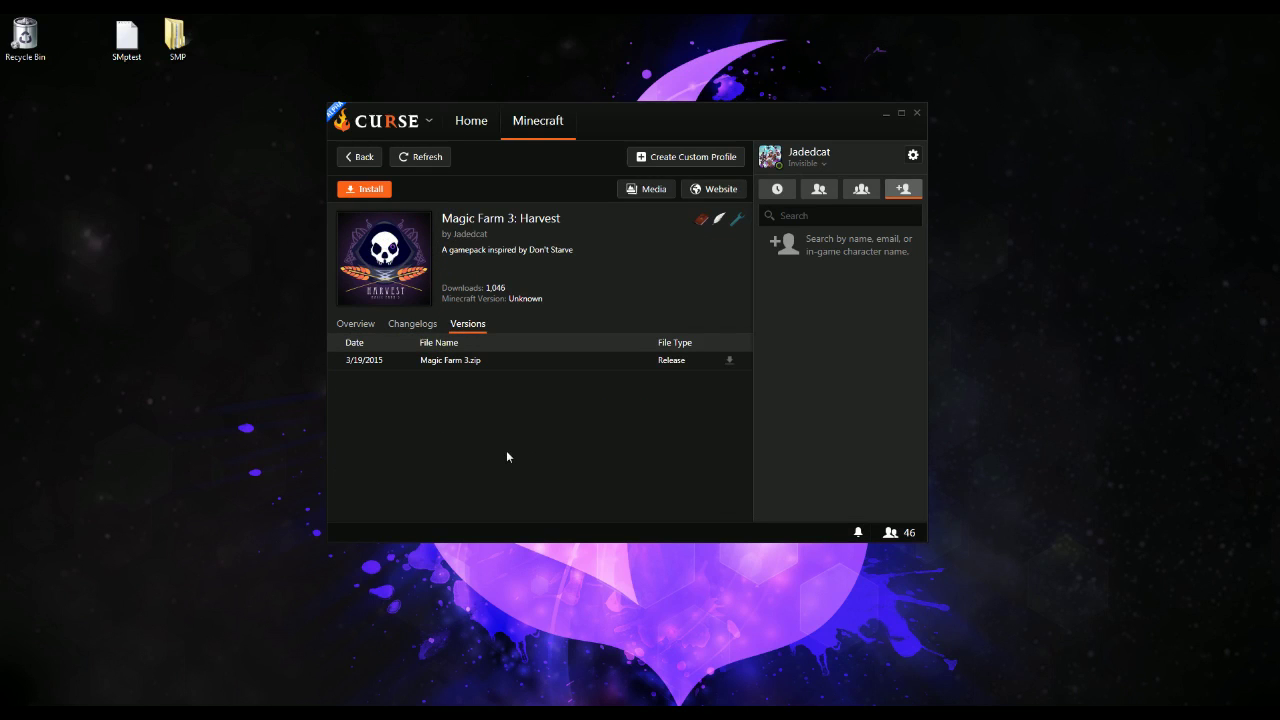
pyautogui.click(362, 325)
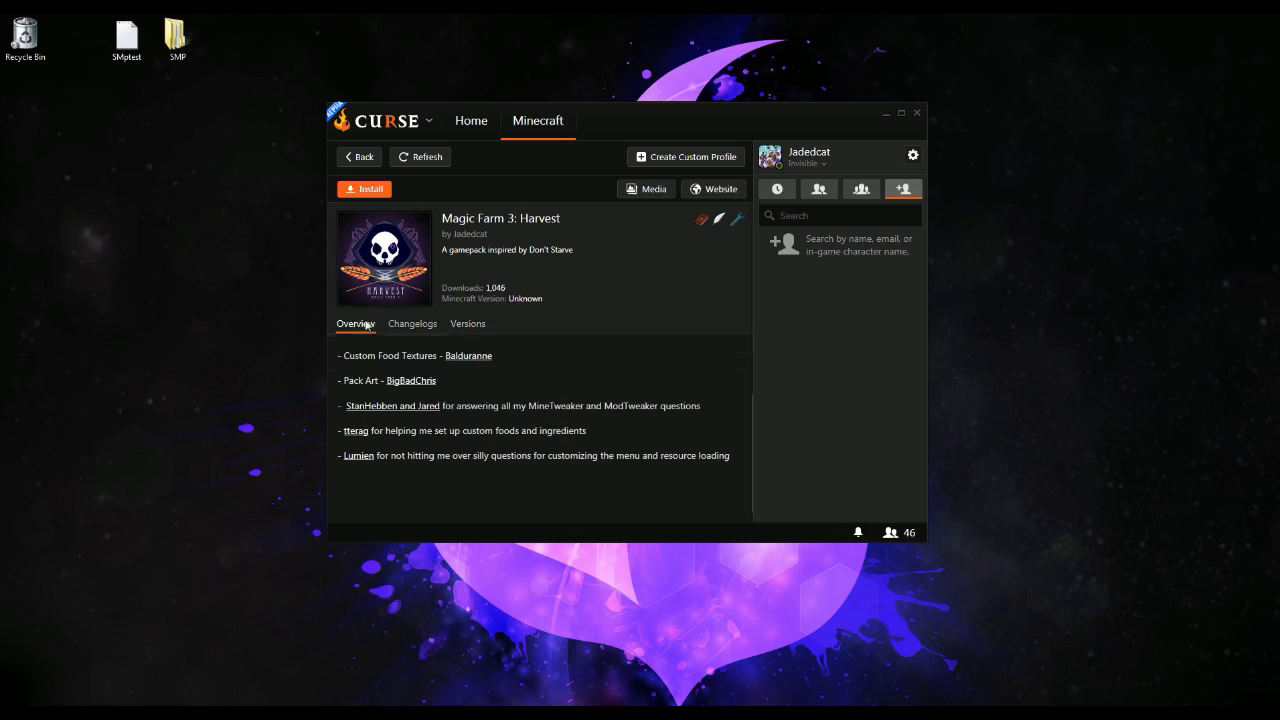
pyautogui.click(364, 161)
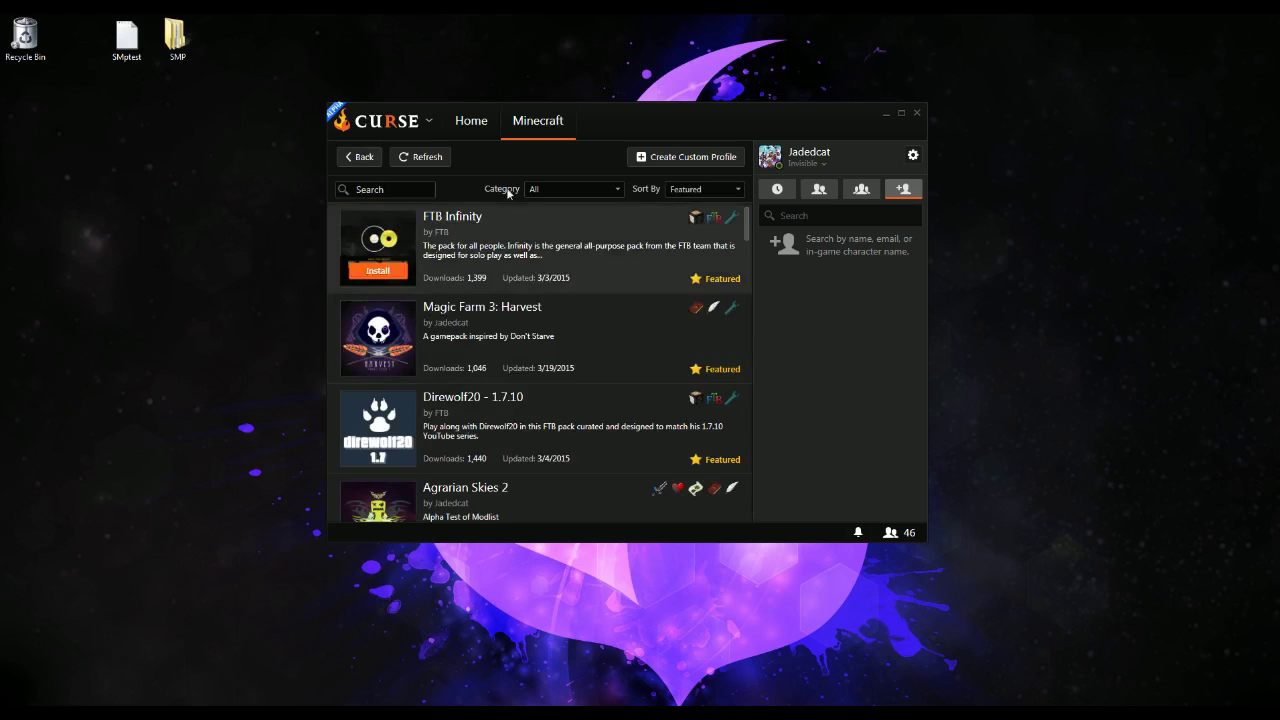
# Install Magic Farm 3: Harvest and return to the Minecraft library to find the new copy
pyautogui.click(378, 362)
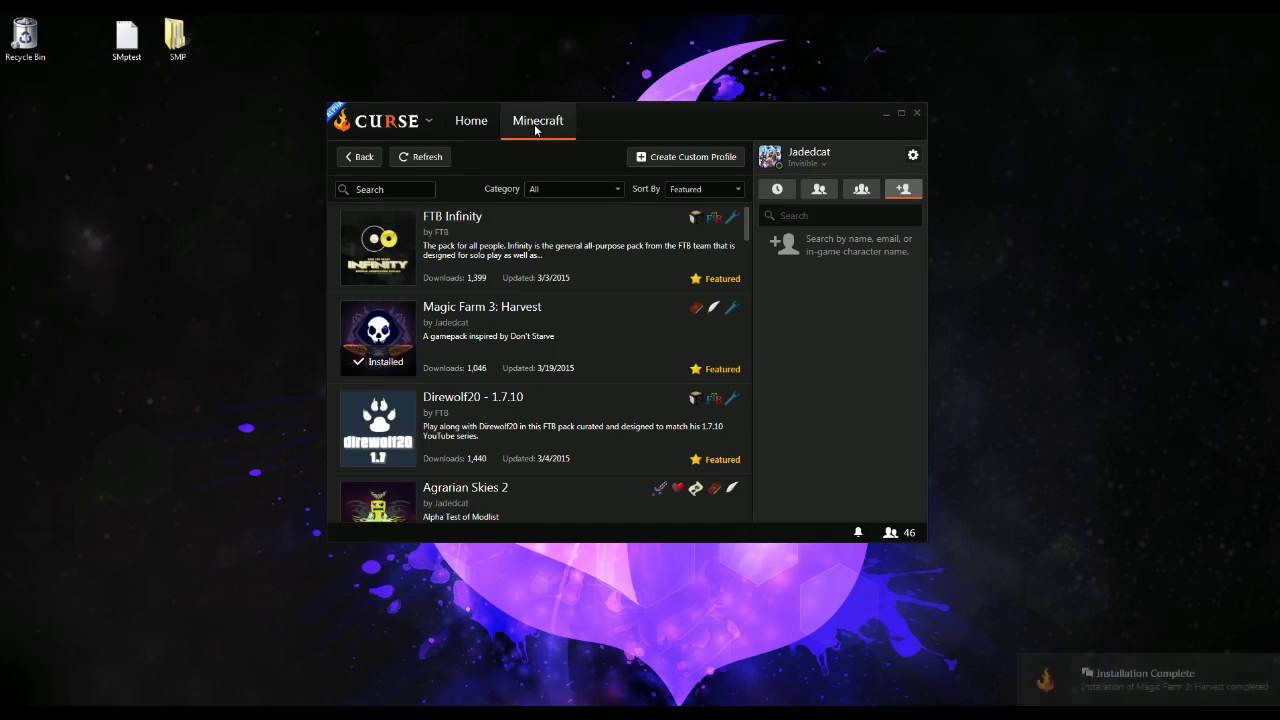
pyautogui.click(536, 126)
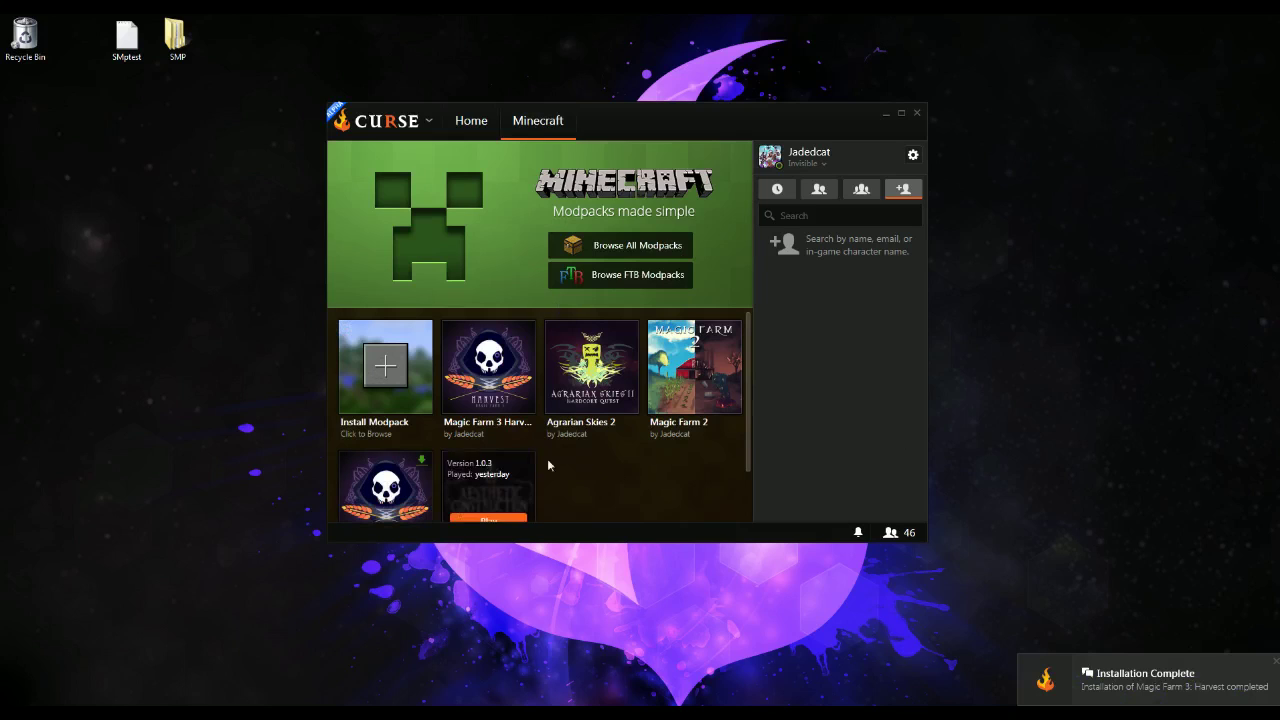
pyautogui.moveTo(356, 494)
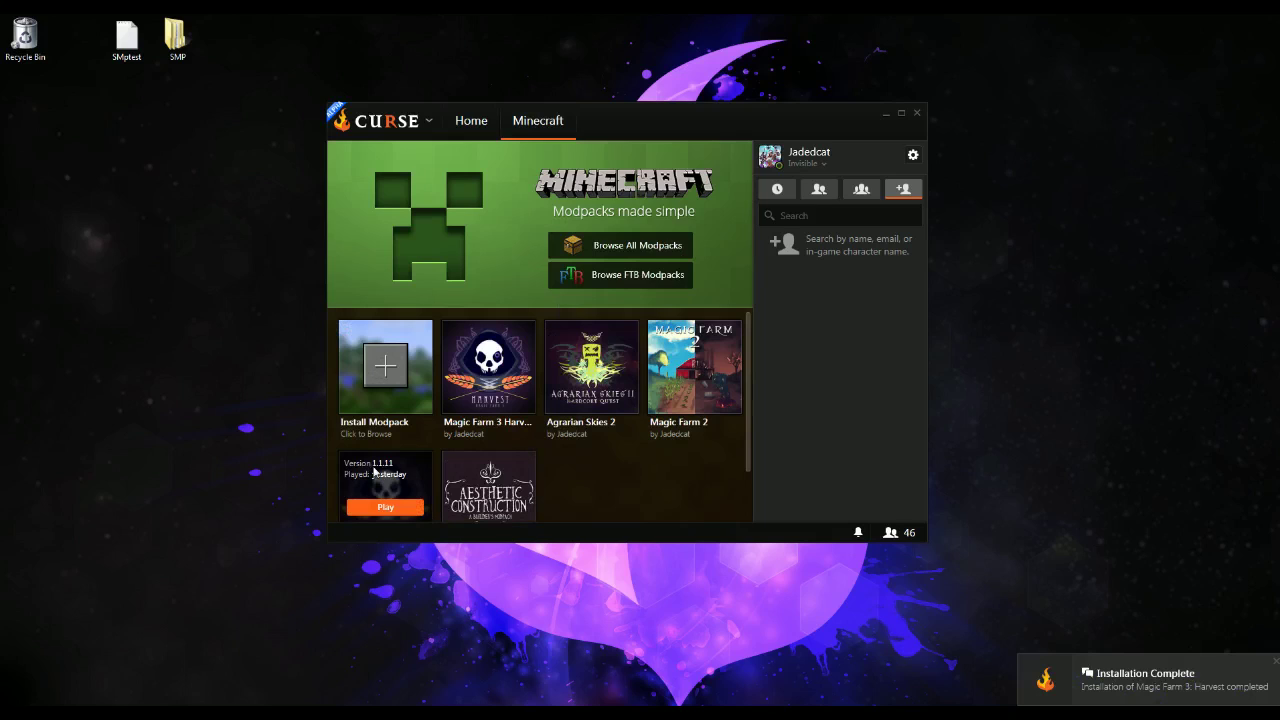
pyautogui.moveTo(483, 334)
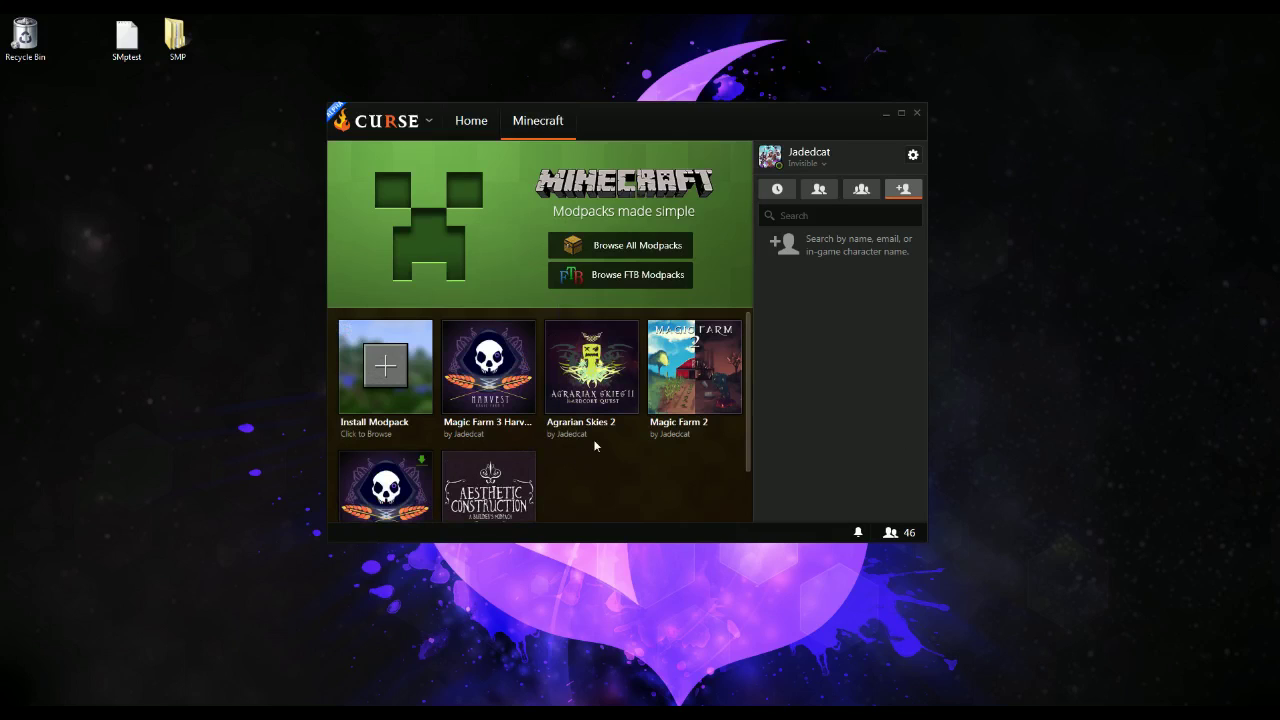
pyautogui.scroll(-1, 593, 430)
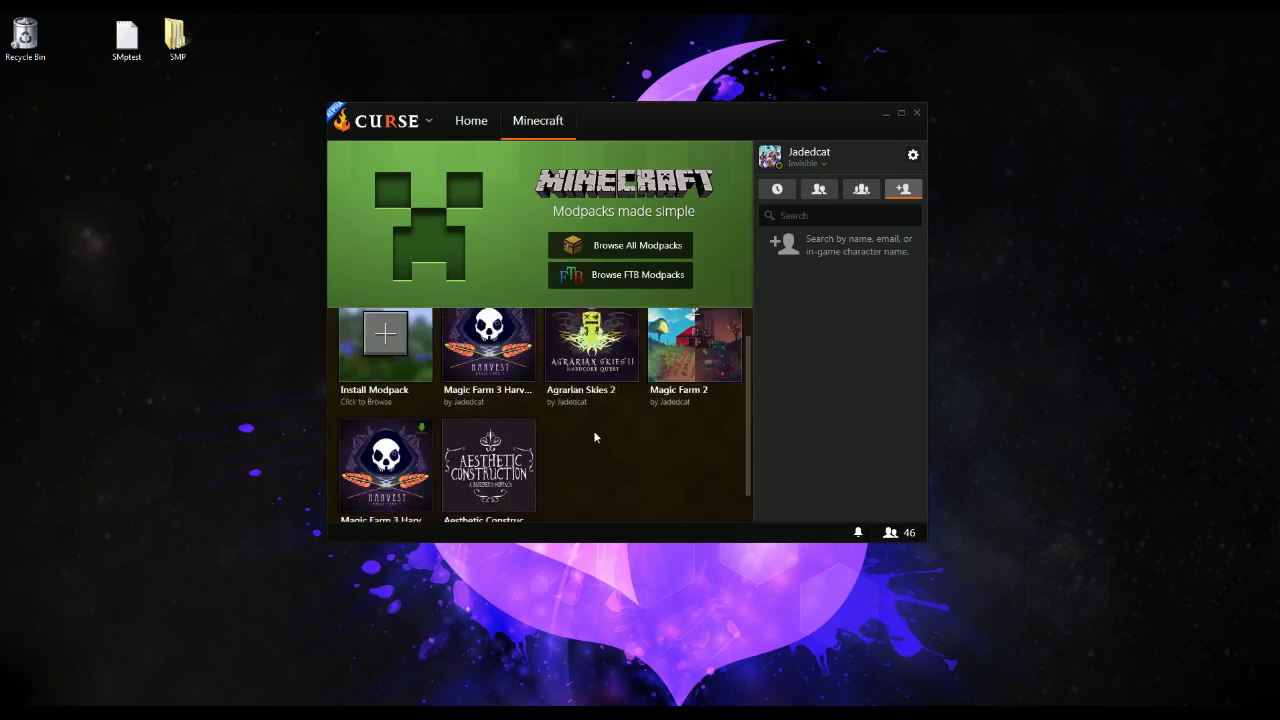
pyautogui.scroll(1, 593, 430)
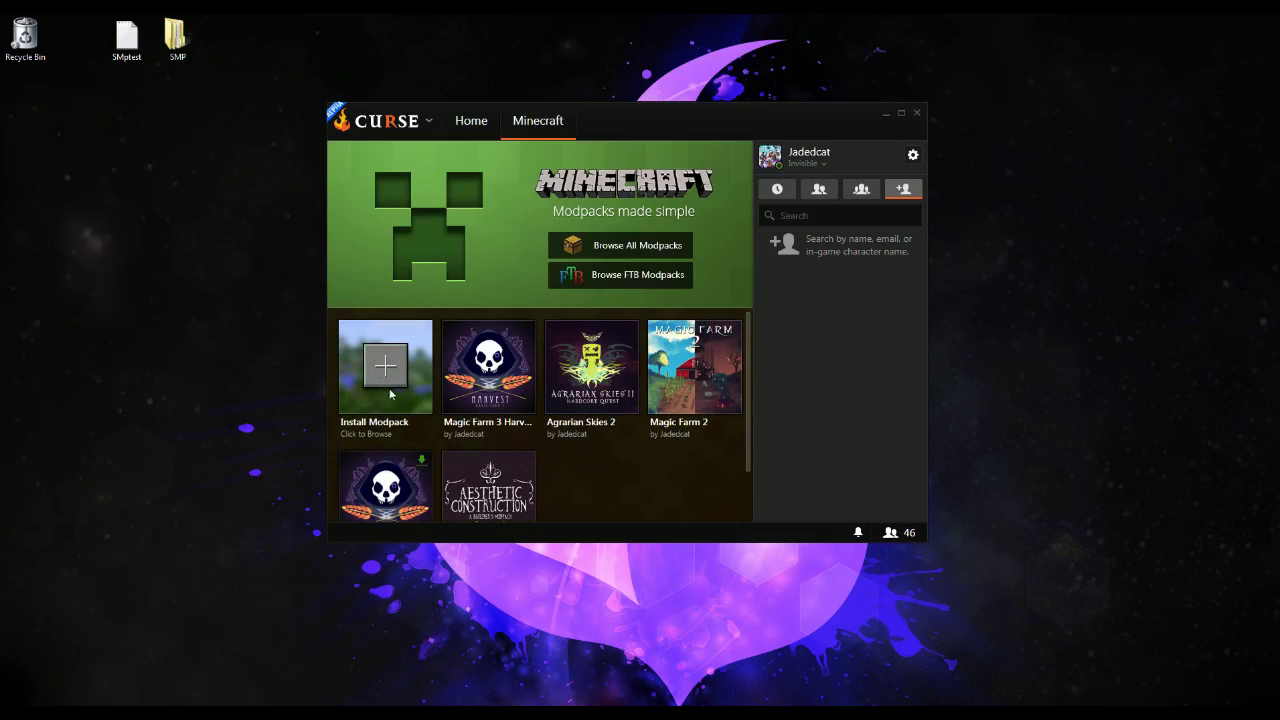
# Delete the Magic Farm 3 Harvest (1) duplicate through its options menu and confirm with Yes
pyautogui.click(515, 355)
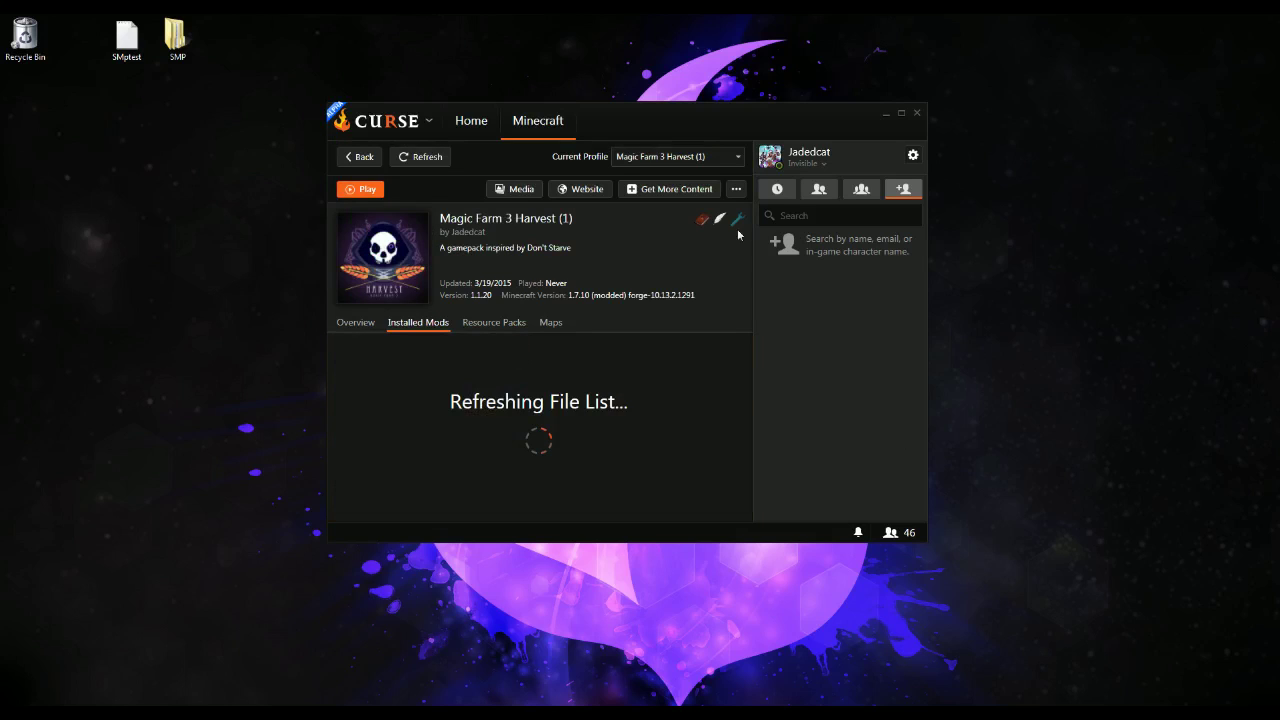
pyautogui.click(736, 190)
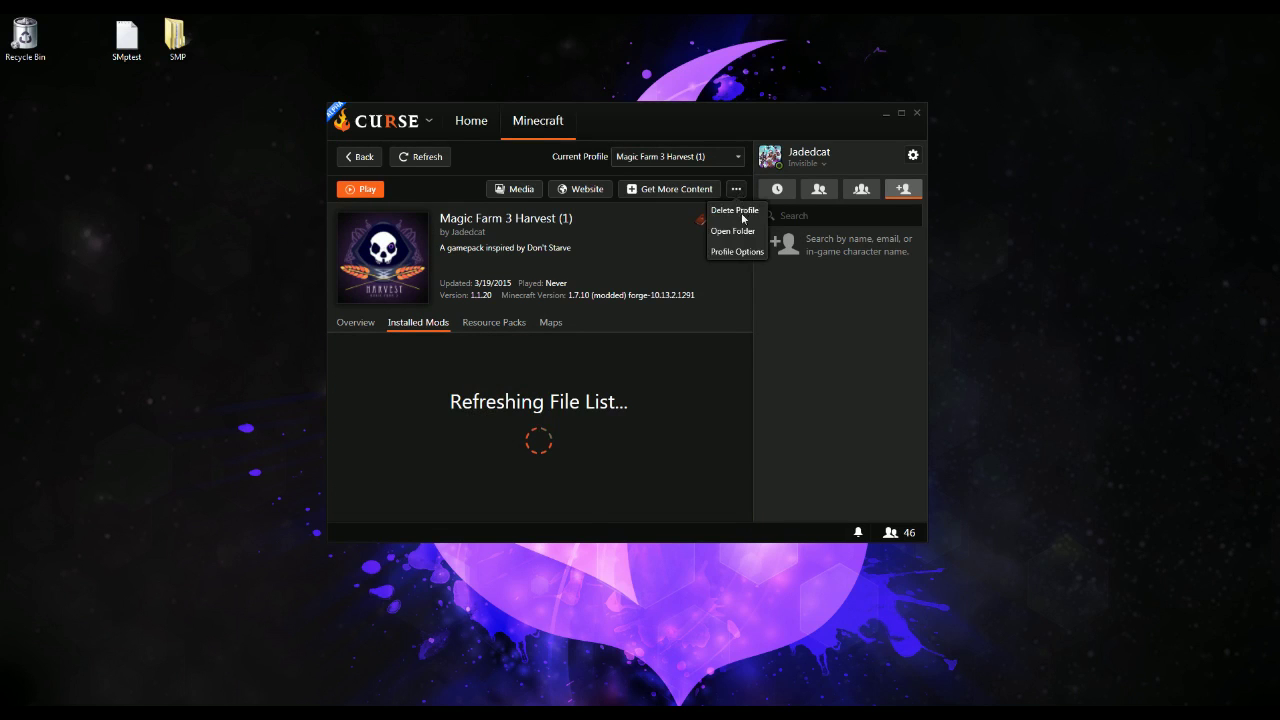
pyautogui.click(740, 211)
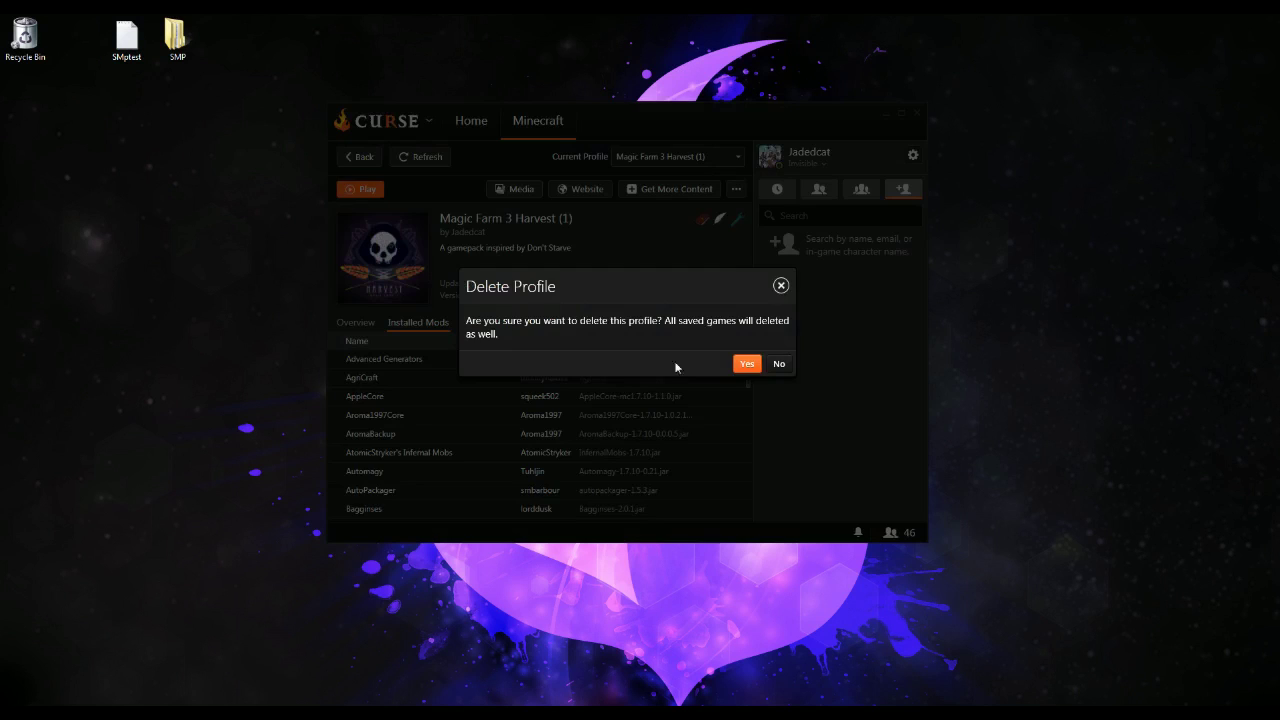
pyautogui.click(746, 364)
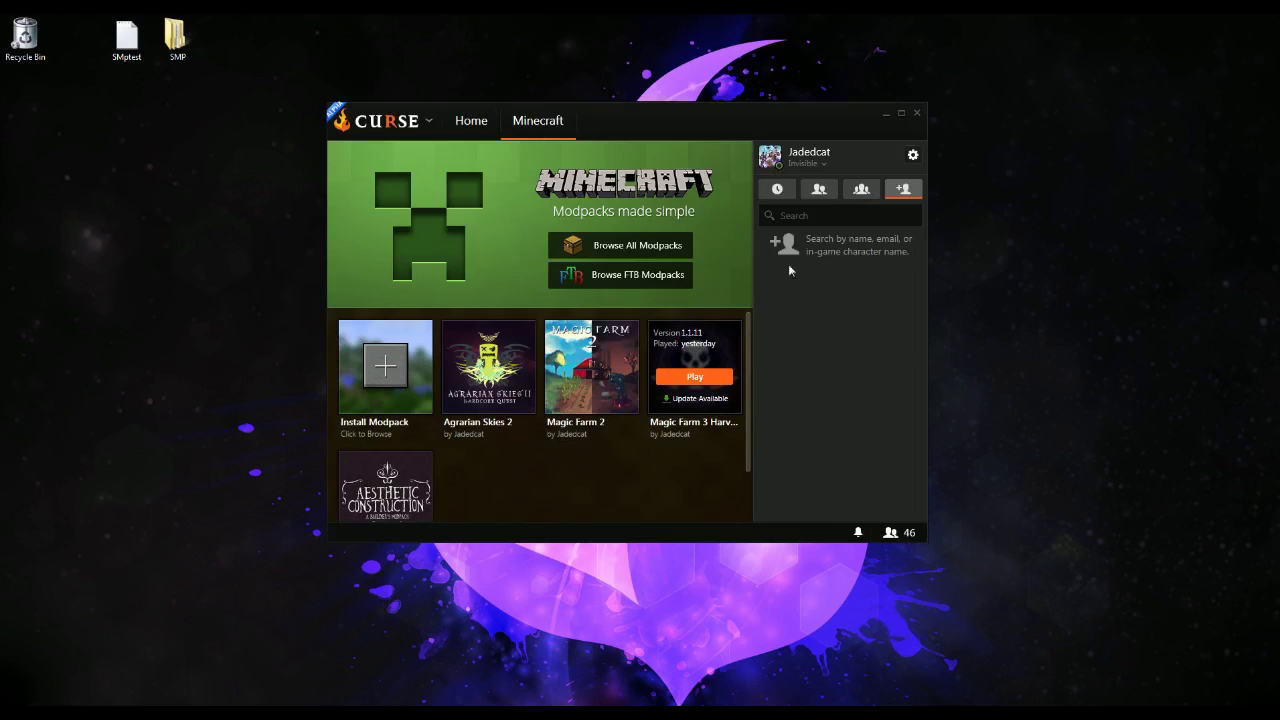
# Scroll through Magic Farm 3 Harvest's installed mods list for version 1.1.11 on Minecraft 1.7.10 Forge
pyautogui.click(662, 400)
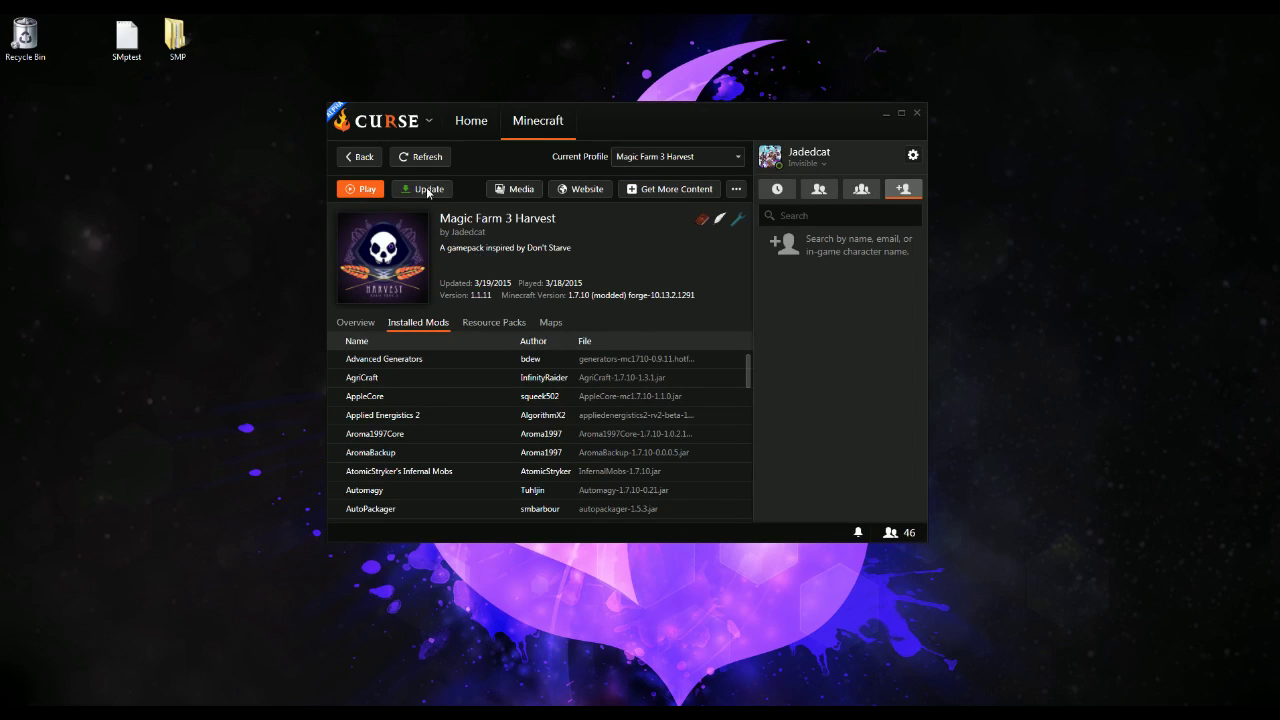
pyautogui.scroll(-6, 673, 448)
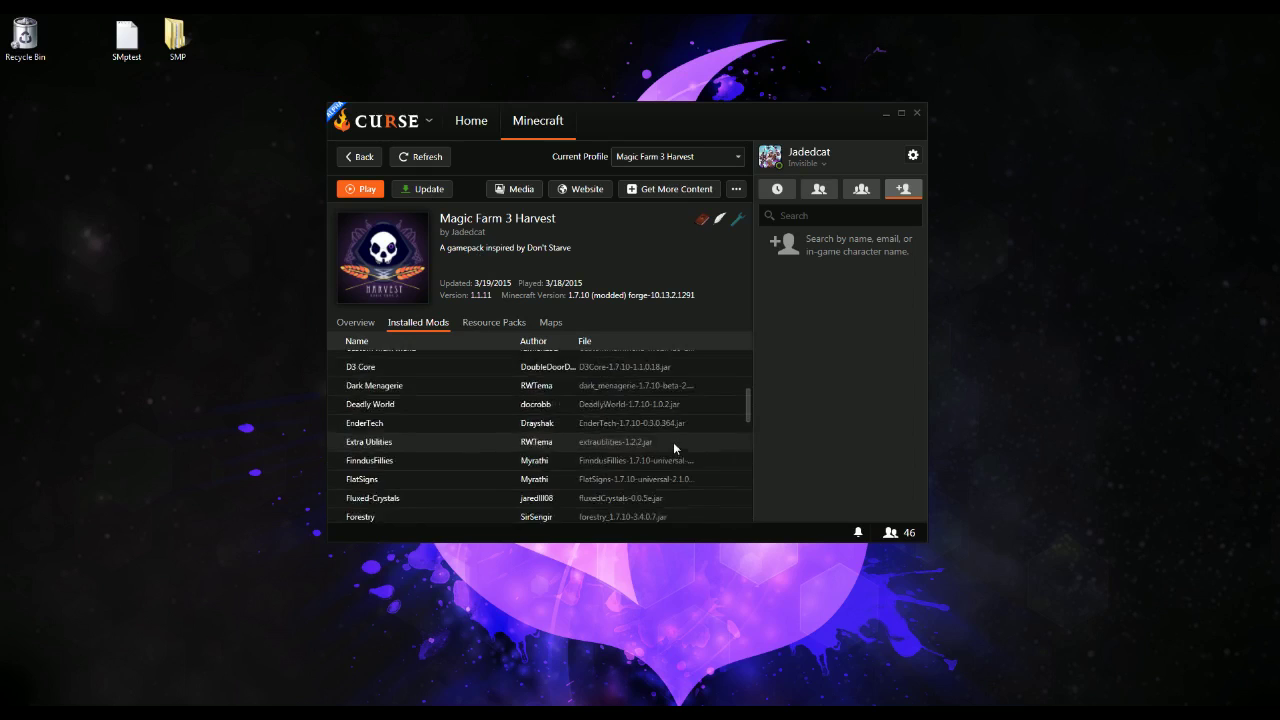
pyautogui.scroll(-15, 674, 448)
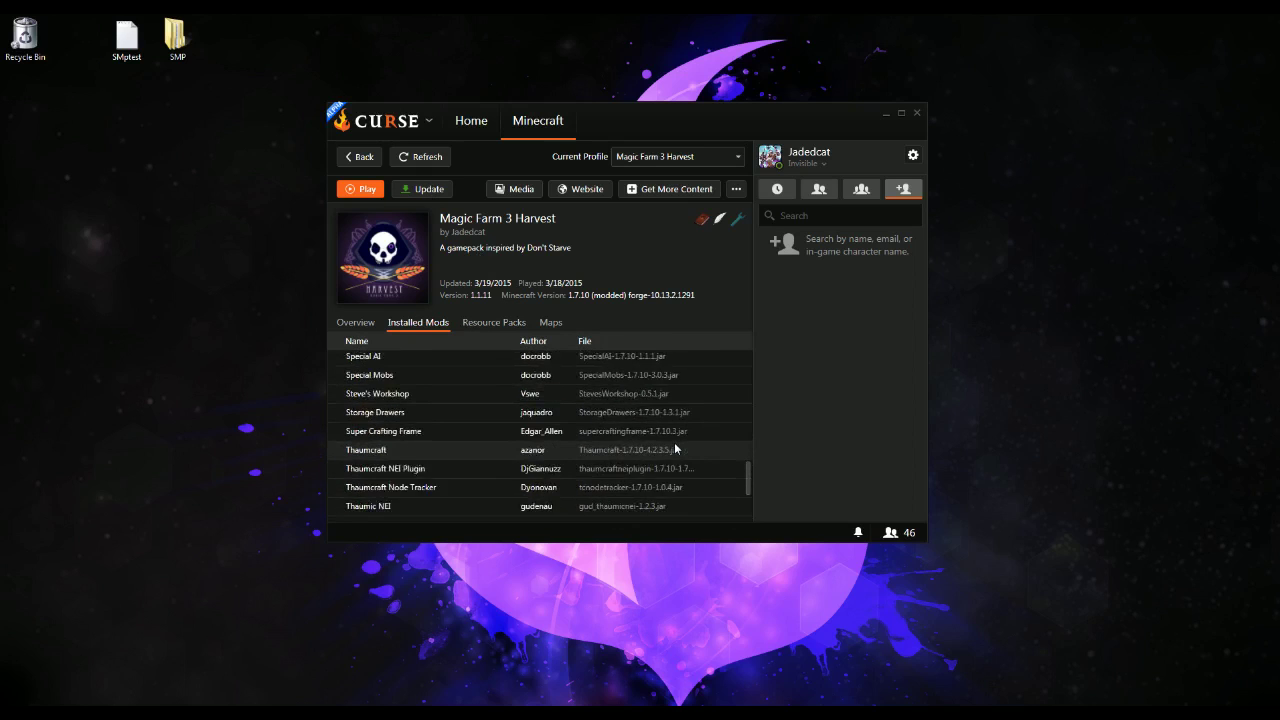
pyautogui.scroll(-5, 675, 447)
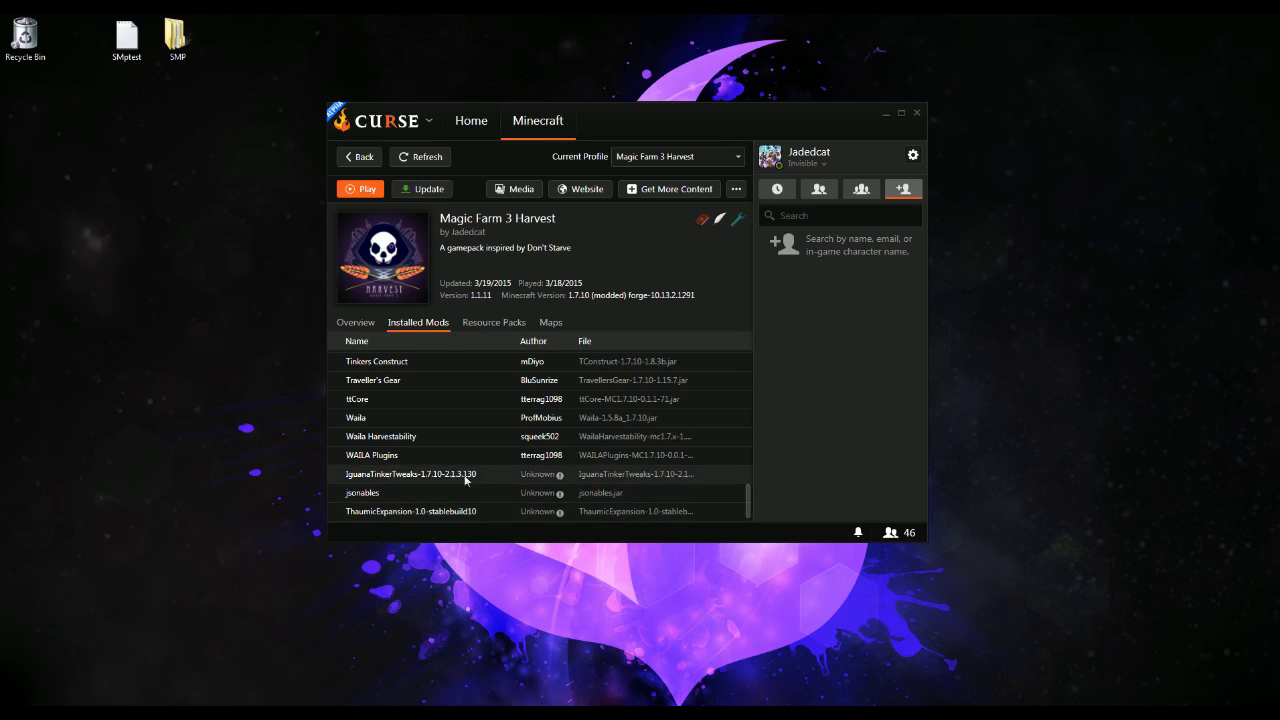
pyautogui.scroll(10, 590, 422)
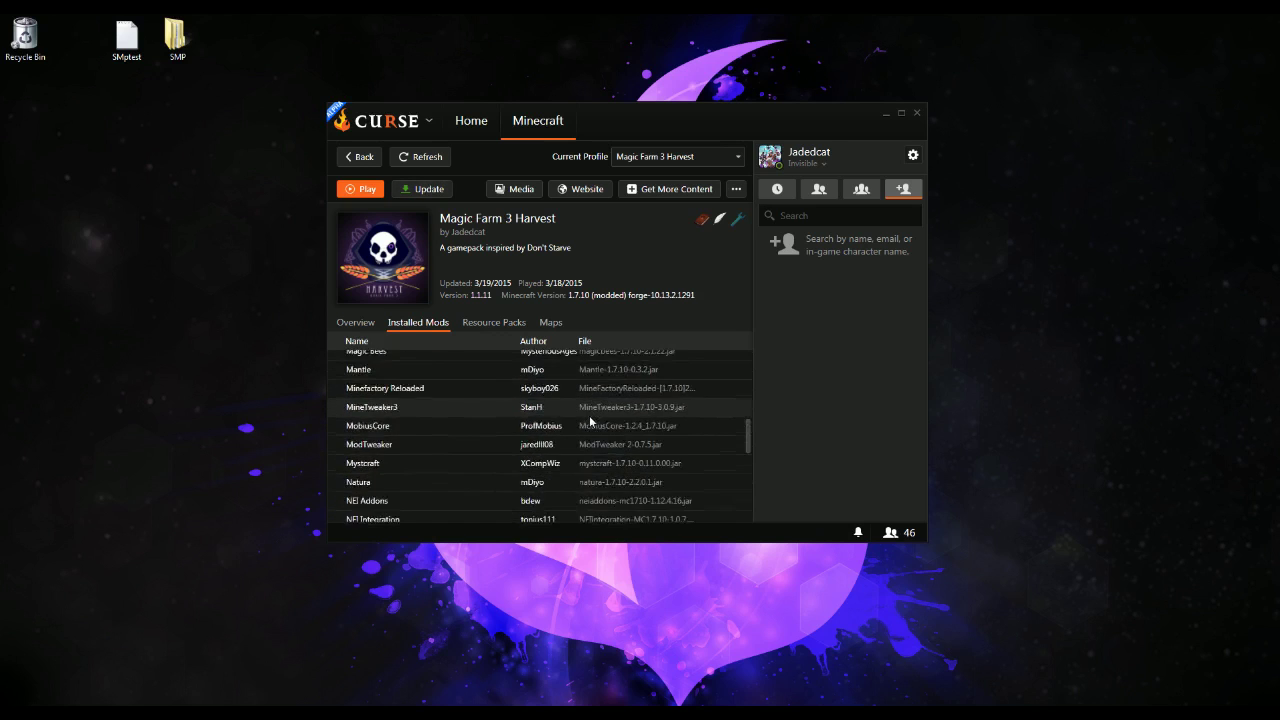
pyautogui.scroll(10, 590, 422)
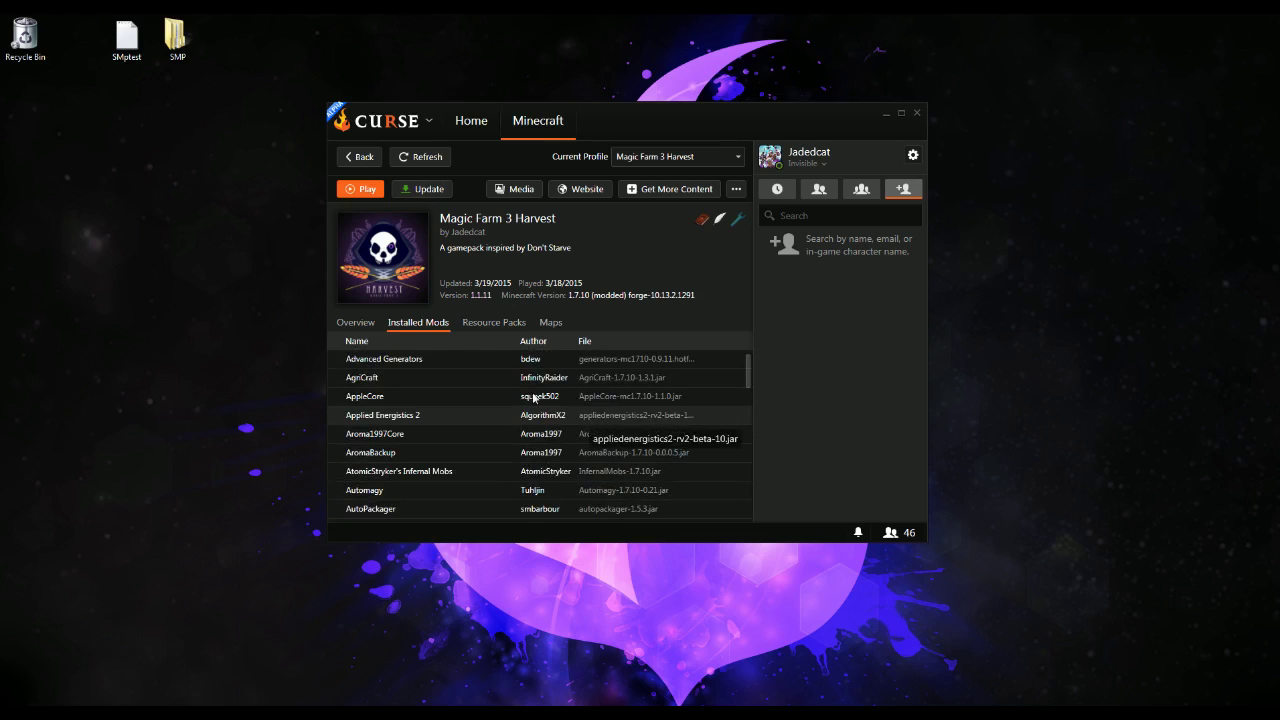
# Update Magic Farm 3 Harvest from 1.1.11 to 1.1.20 after reviewing the changelog
pyautogui.click(424, 190)
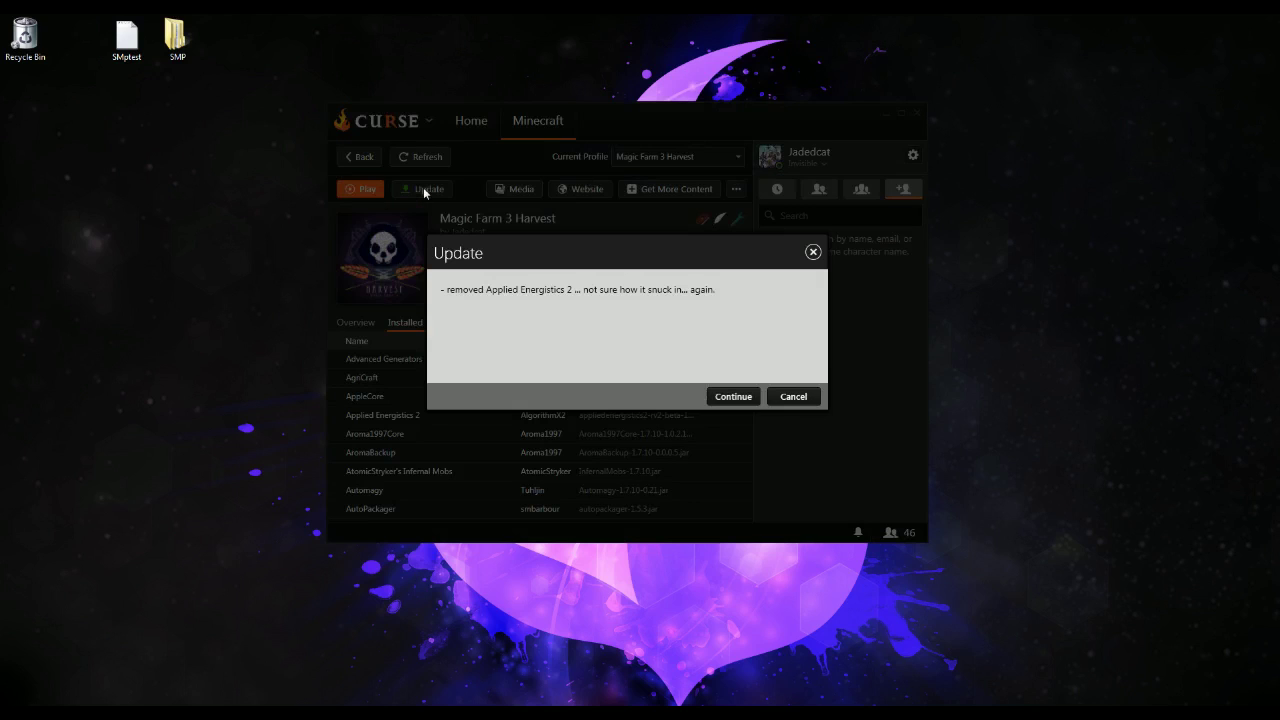
pyautogui.click(713, 397)
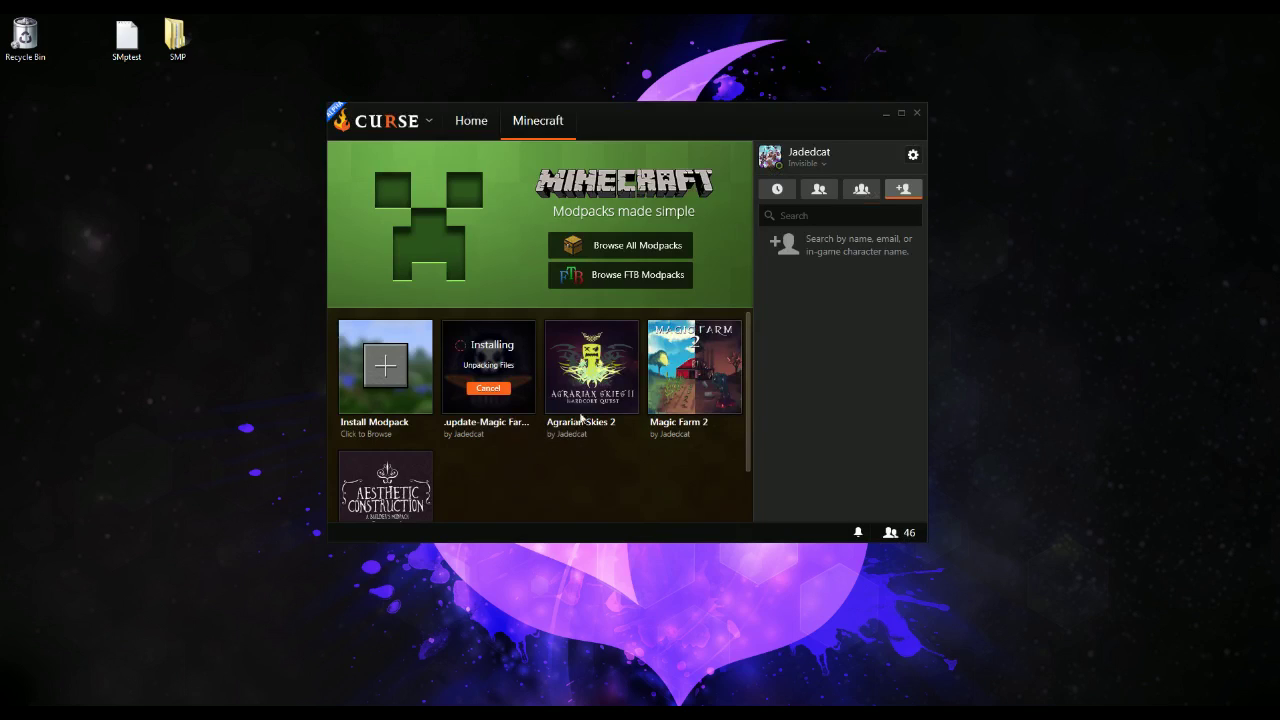
pyautogui.moveTo(608, 335)
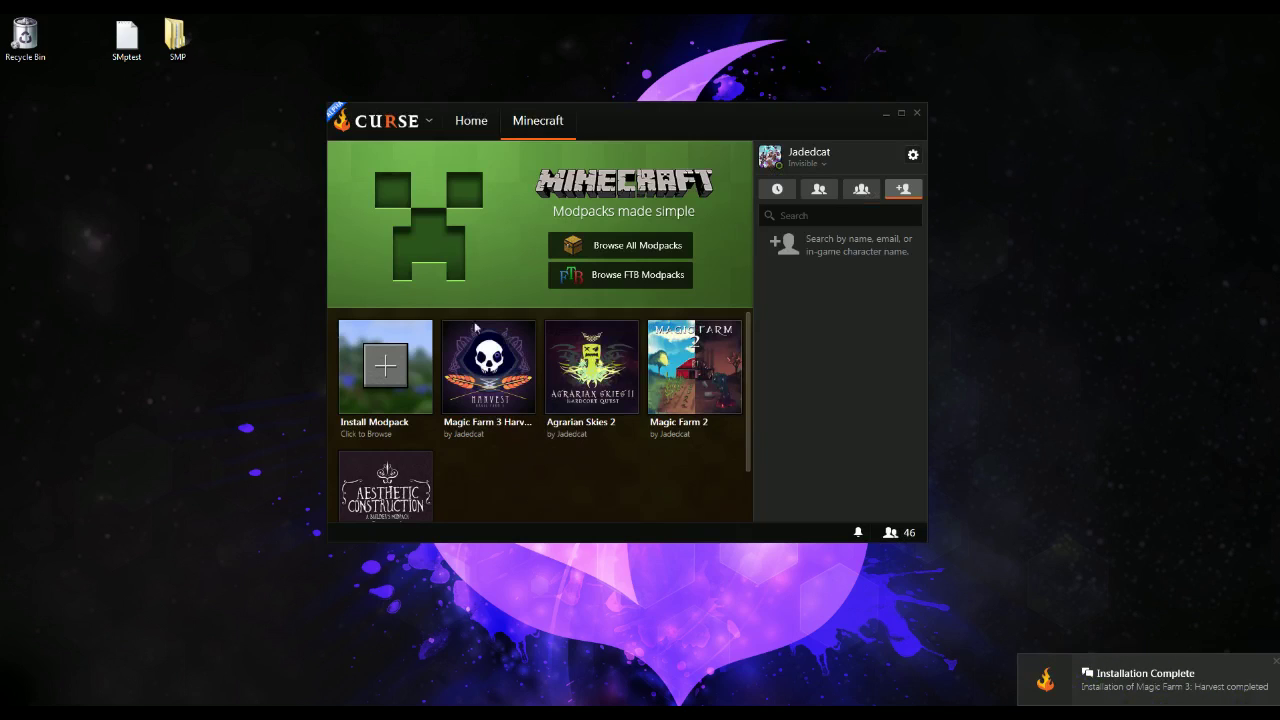
pyautogui.moveTo(530, 344)
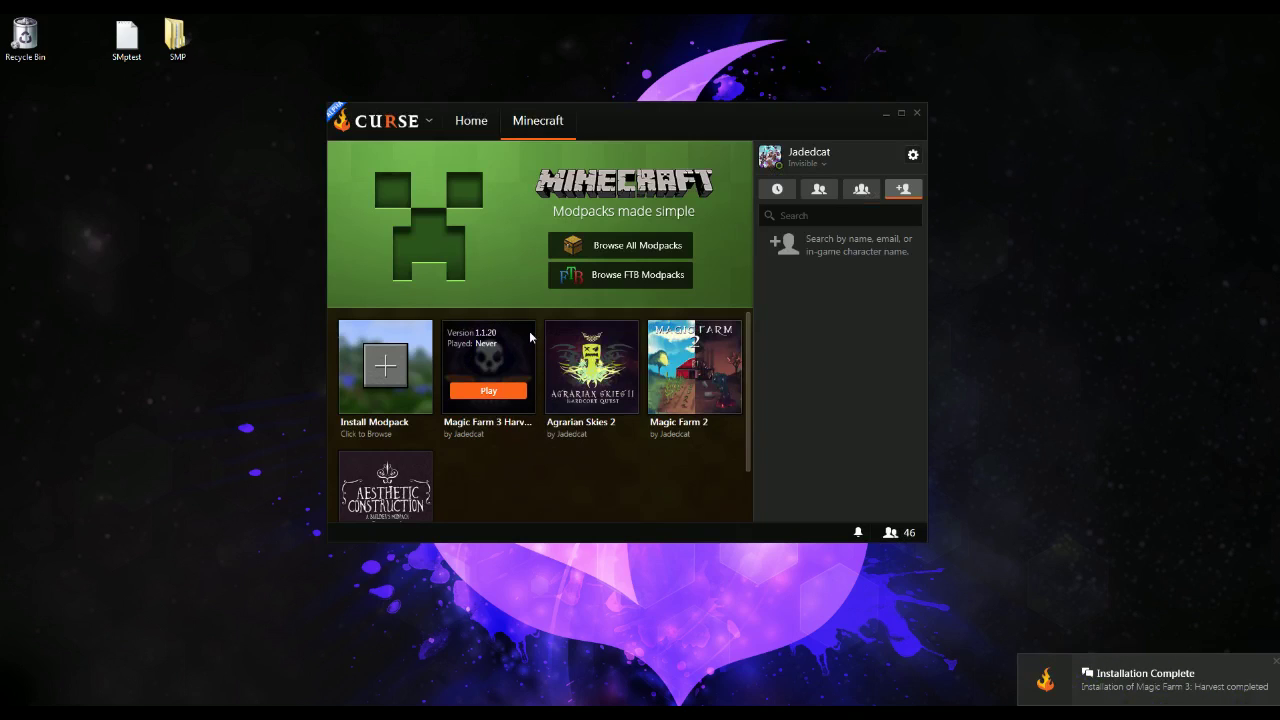
# Scroll down and back up through the version 1.1.20 Magic Farm 3 Harvest Installed Mods list
pyautogui.click(530, 337)
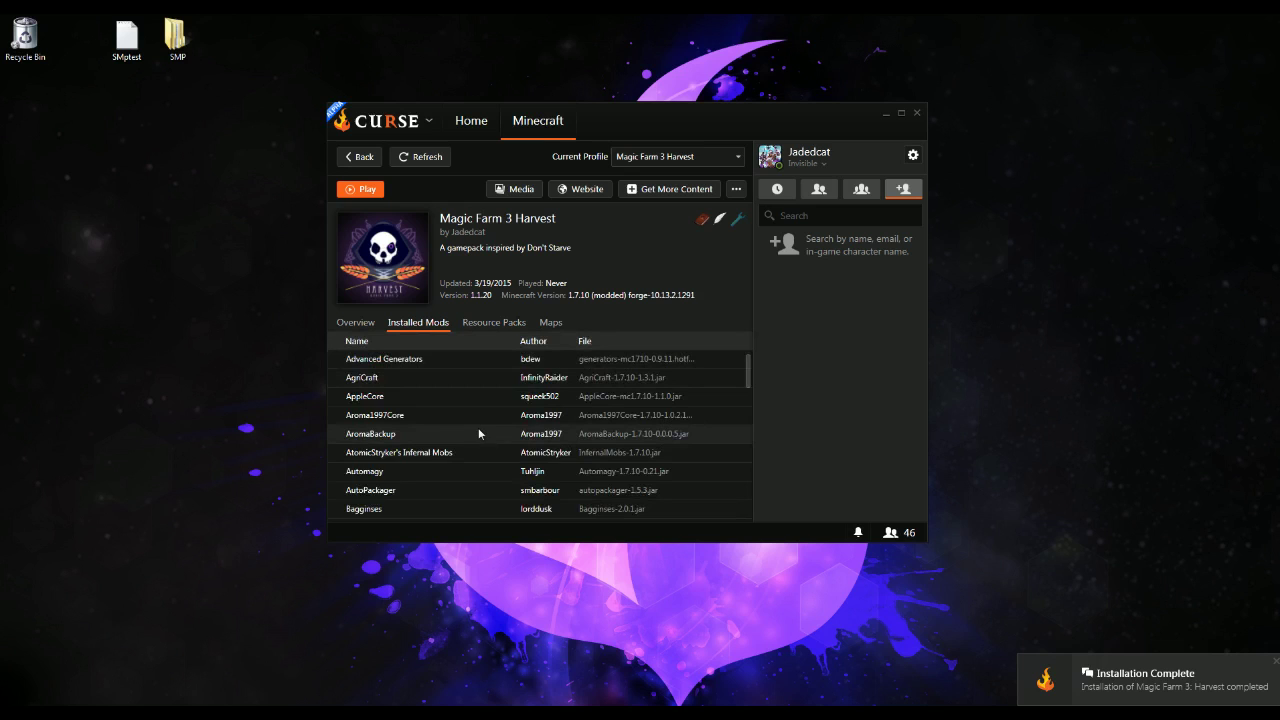
pyautogui.scroll(-10, 478, 432)
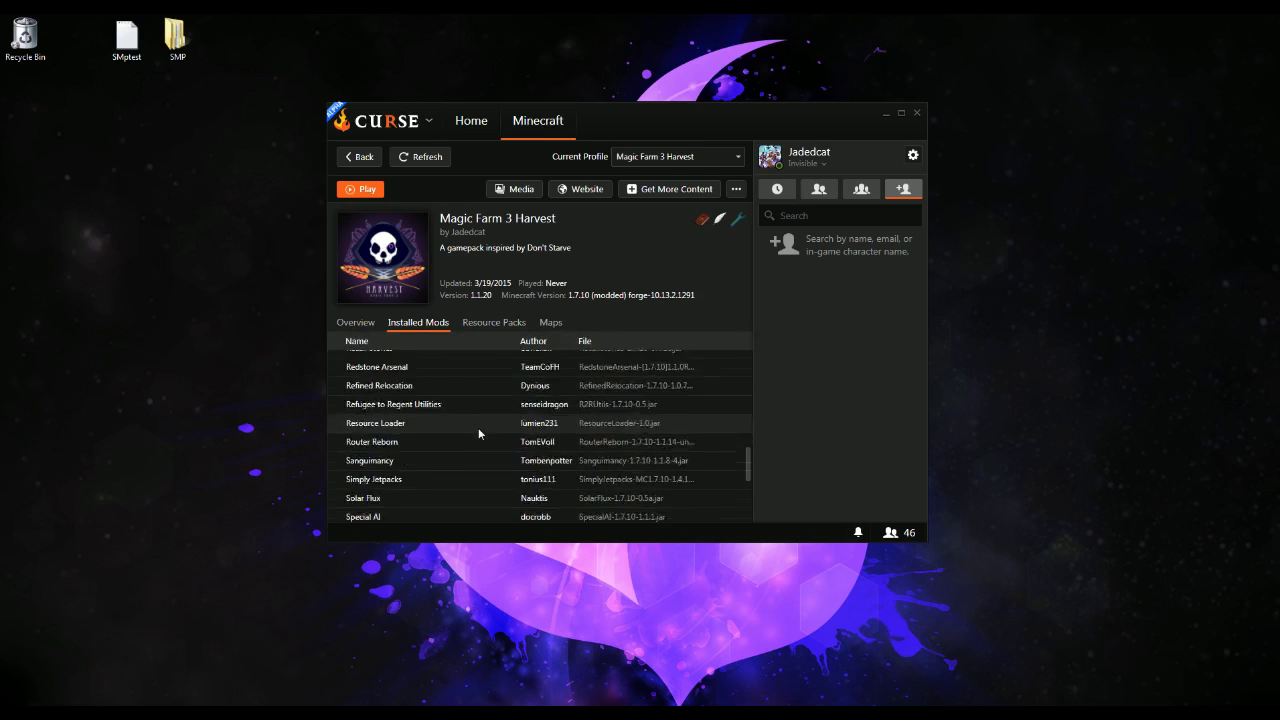
pyautogui.scroll(-8, 478, 430)
pyautogui.scroll(5, 478, 430)
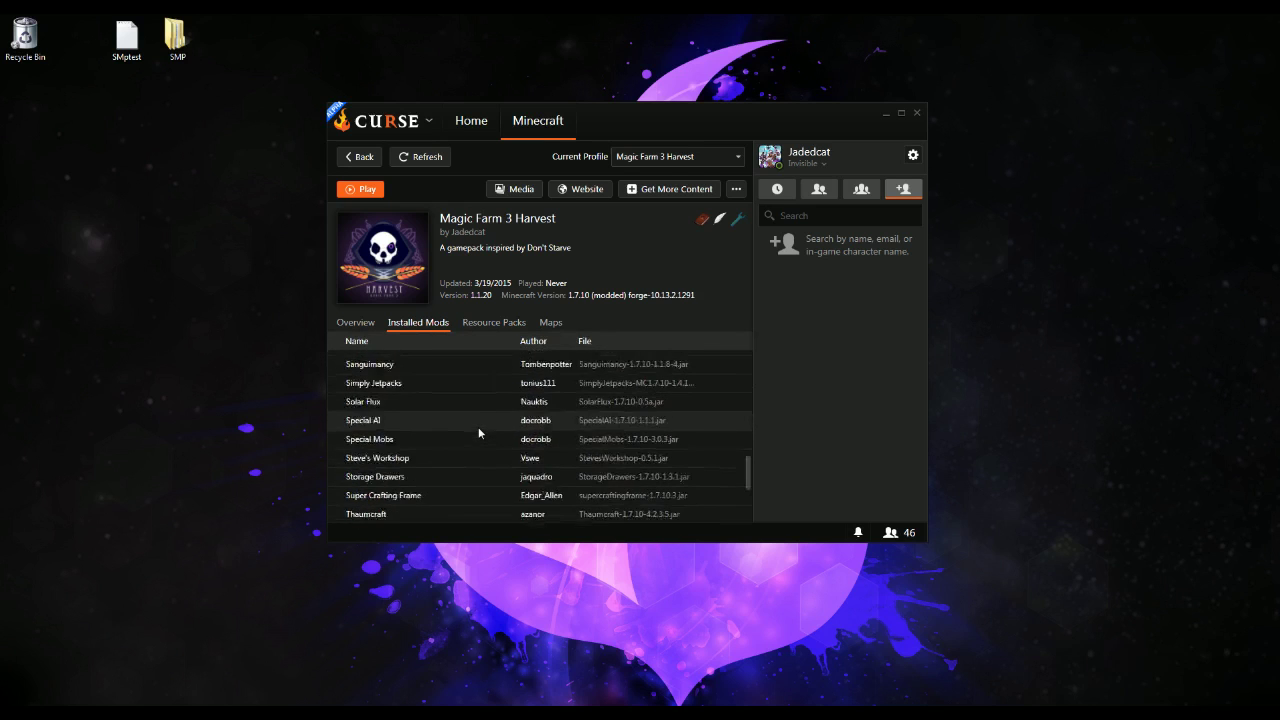
pyautogui.scroll(13, 478, 430)
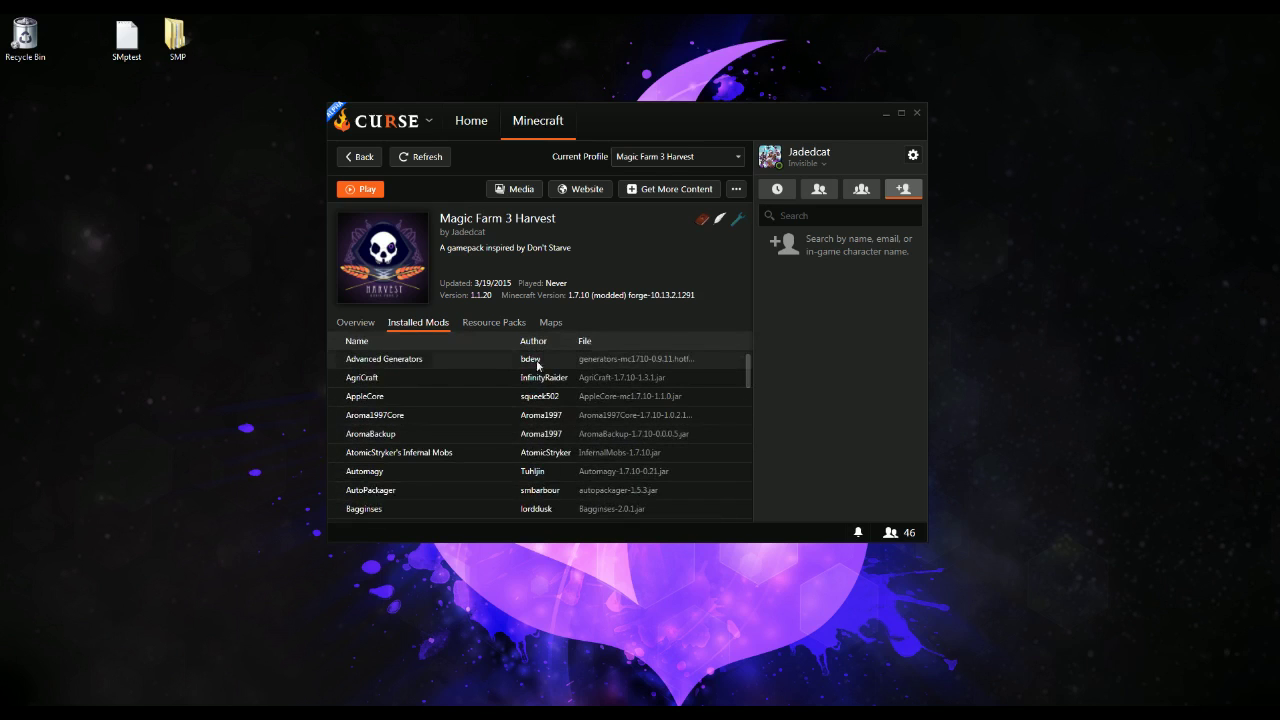
# Browse resource packs available for Magic Farm 3 Harvest, sorted by most recently updated
pyautogui.click(511, 325)
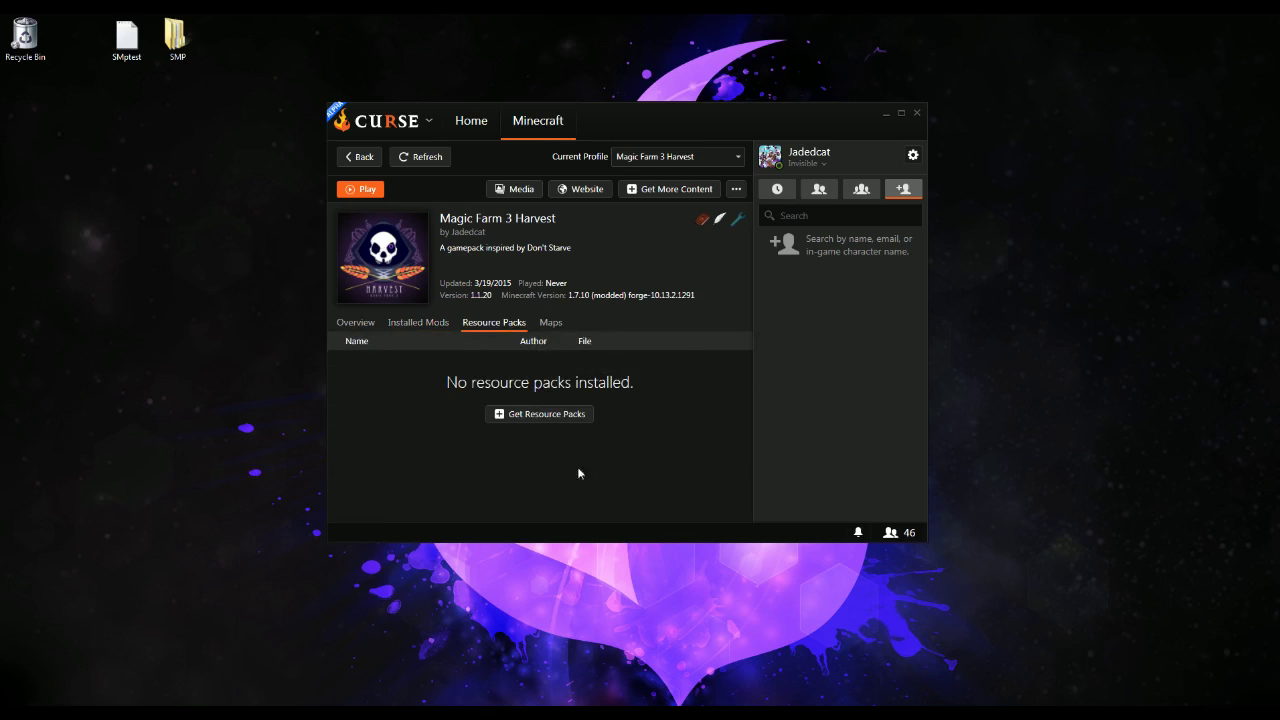
pyautogui.click(539, 416)
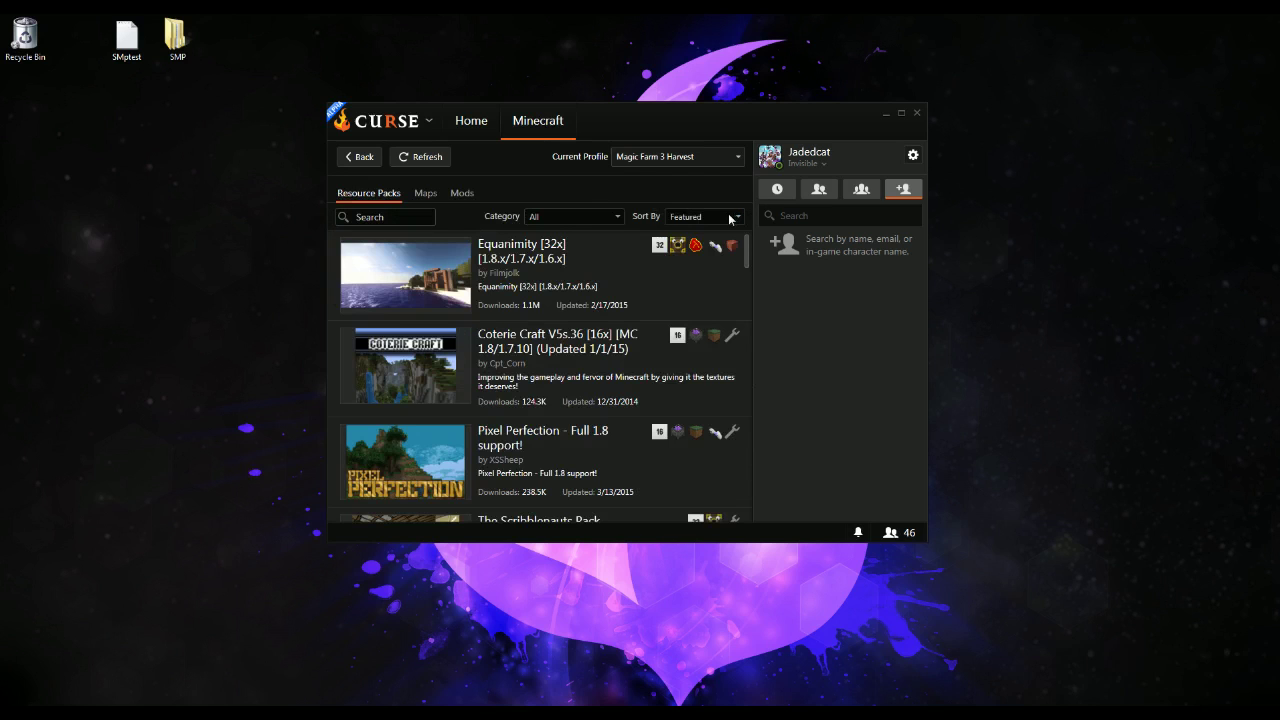
pyautogui.click(731, 218)
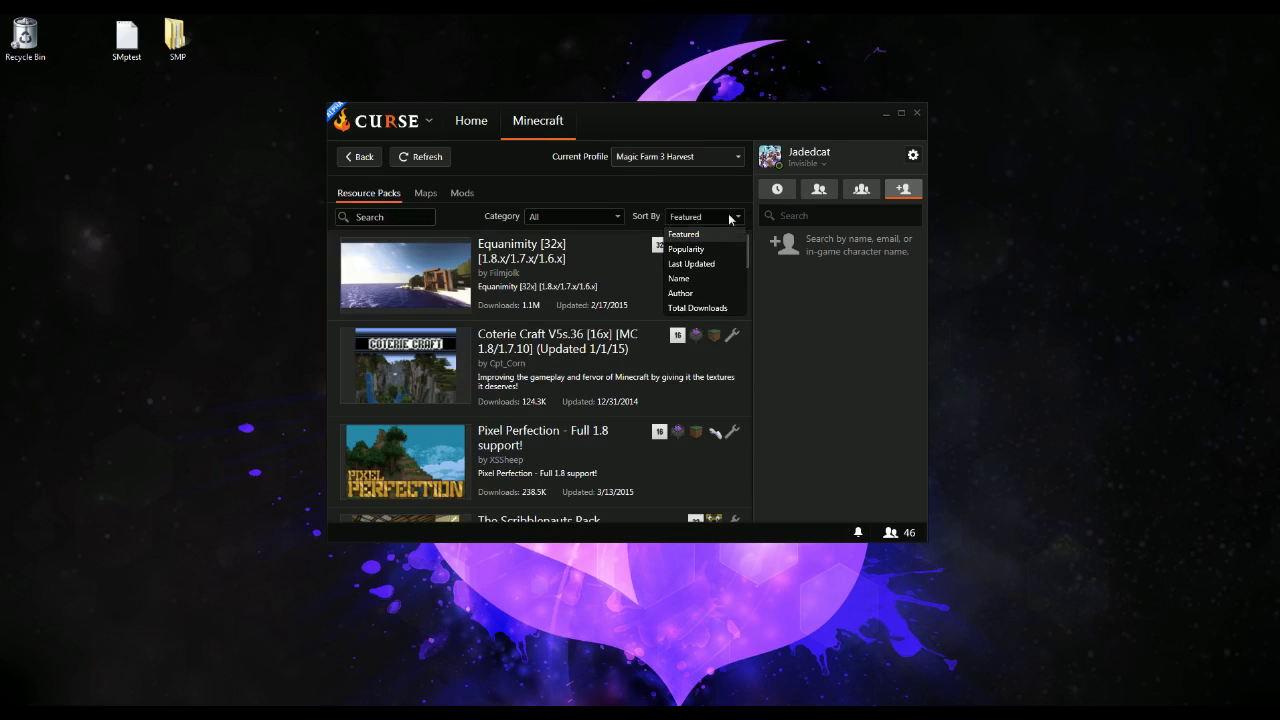
pyautogui.click(692, 263)
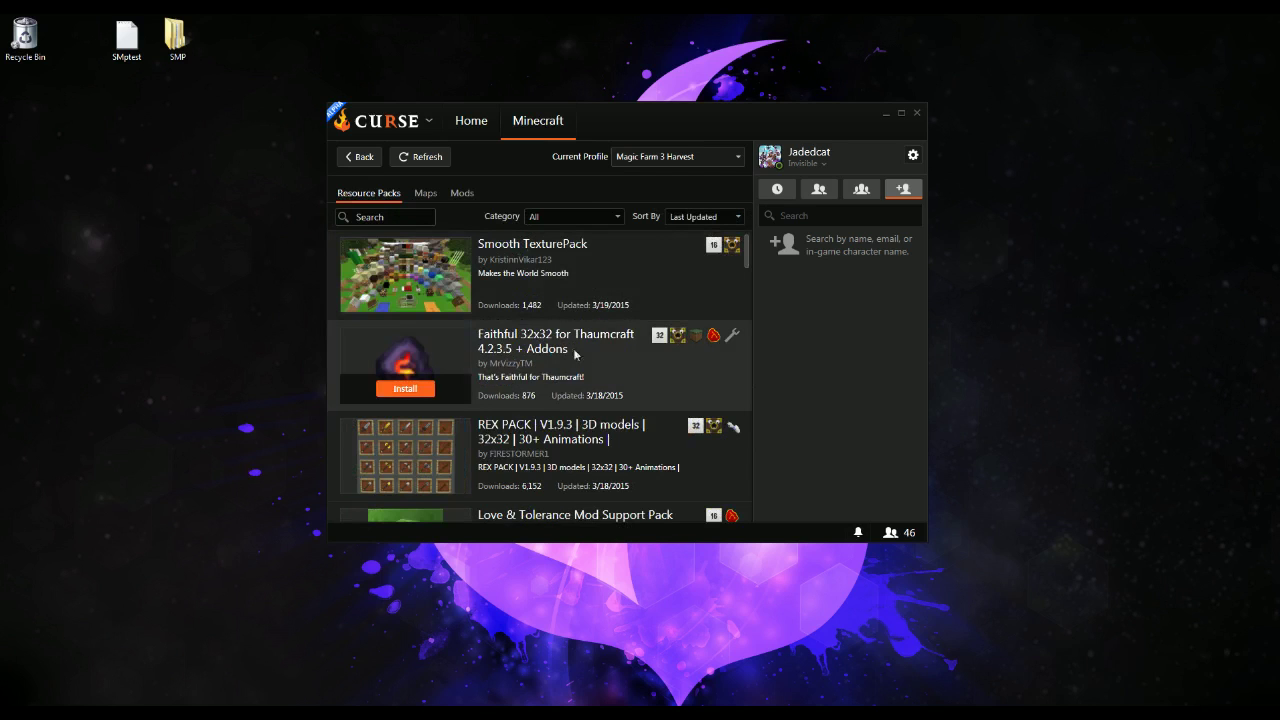
pyautogui.scroll(-6, 585, 359)
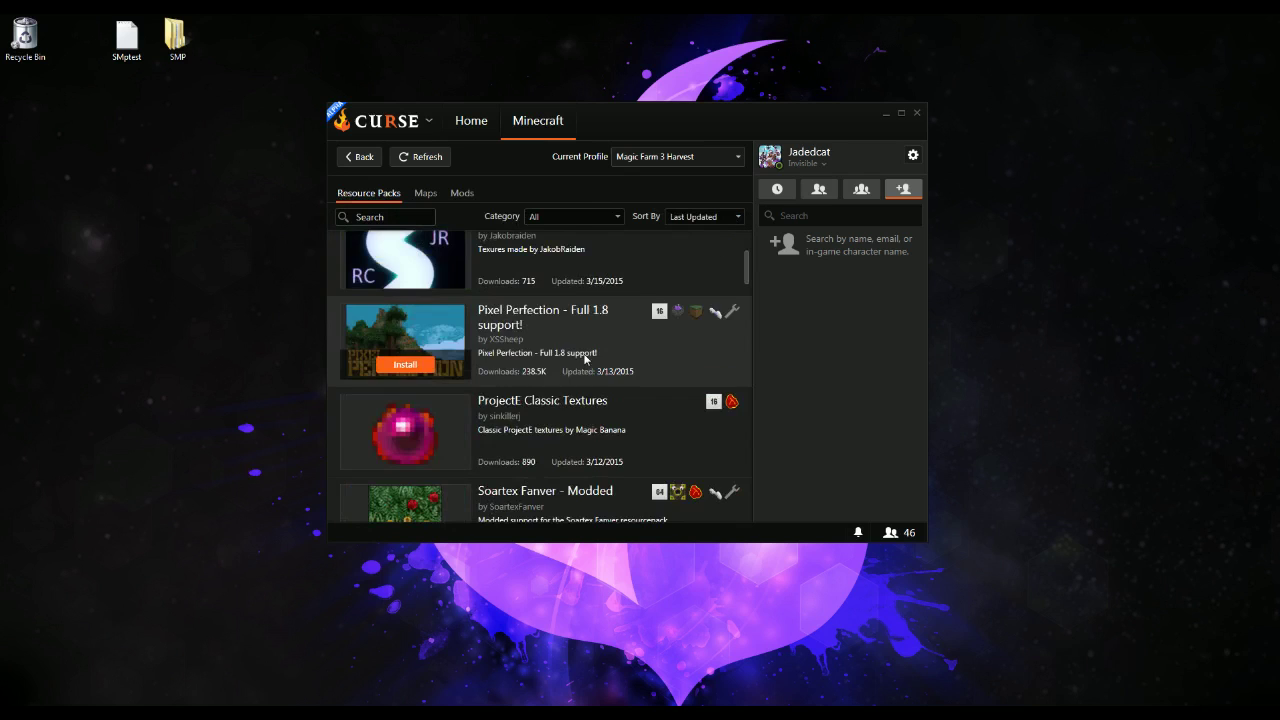
pyautogui.scroll(-5, 585, 359)
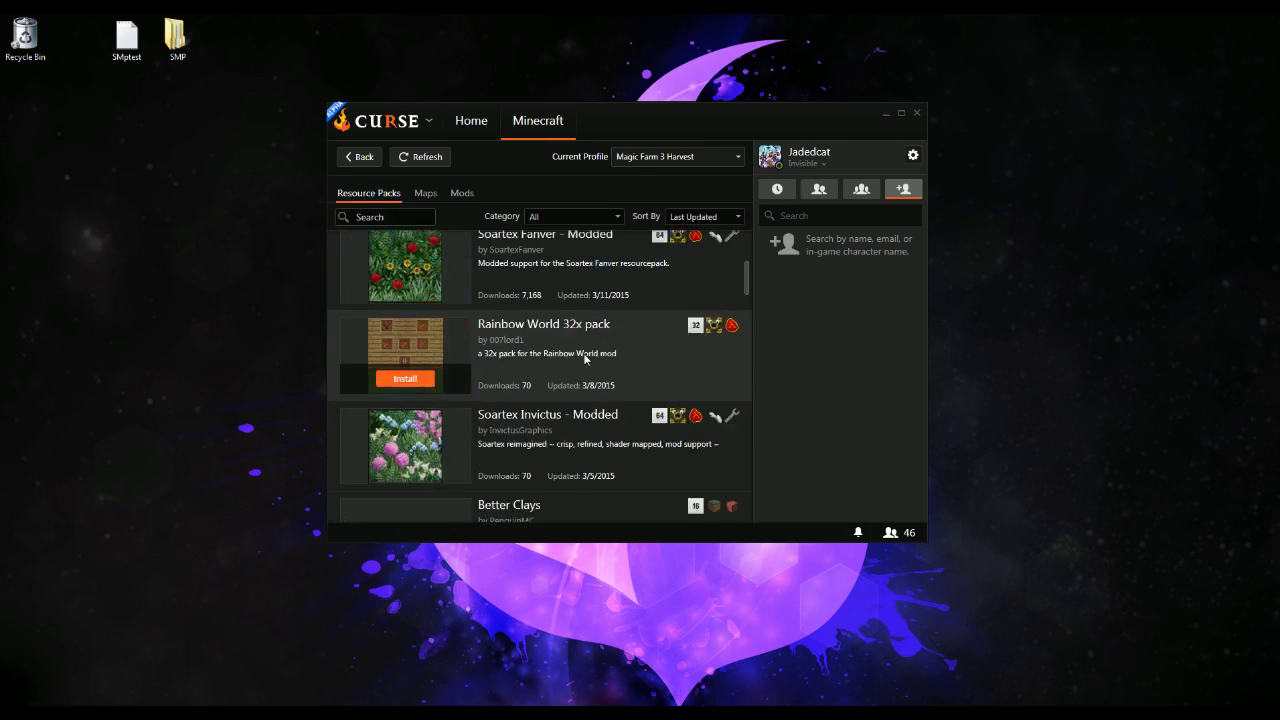
pyautogui.scroll(-6, 585, 359)
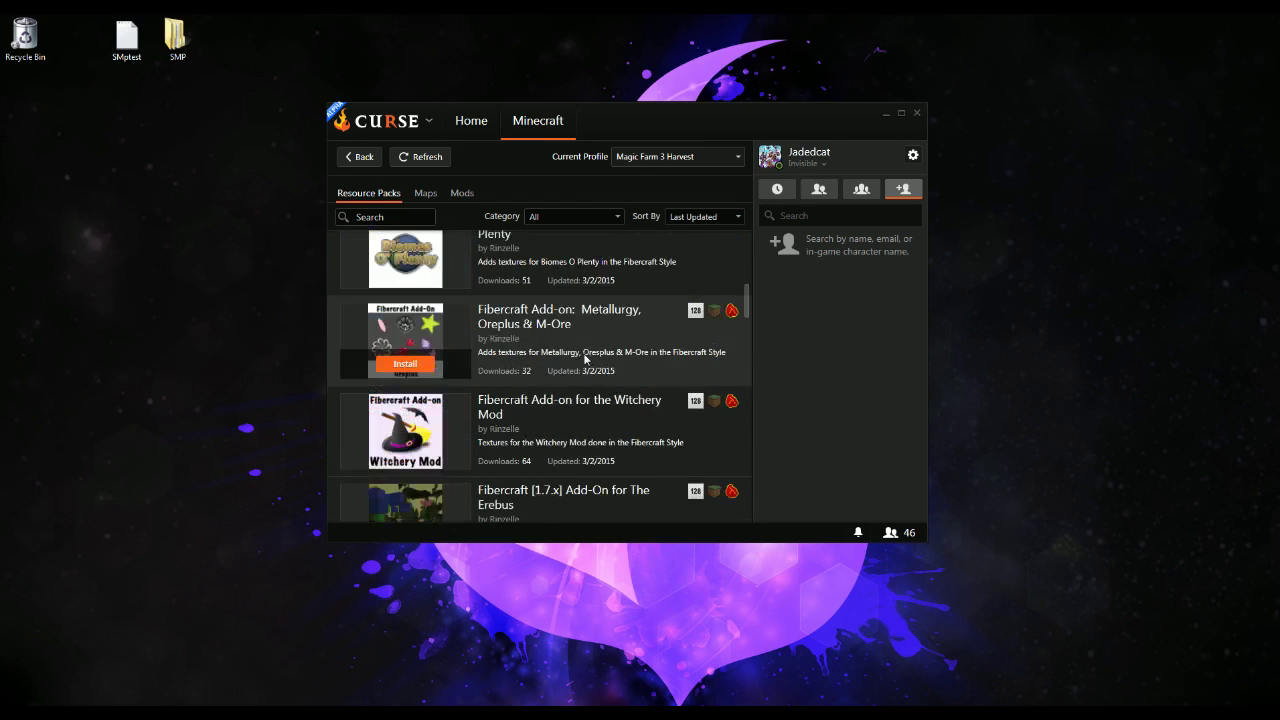
pyautogui.scroll(-1, 585, 359)
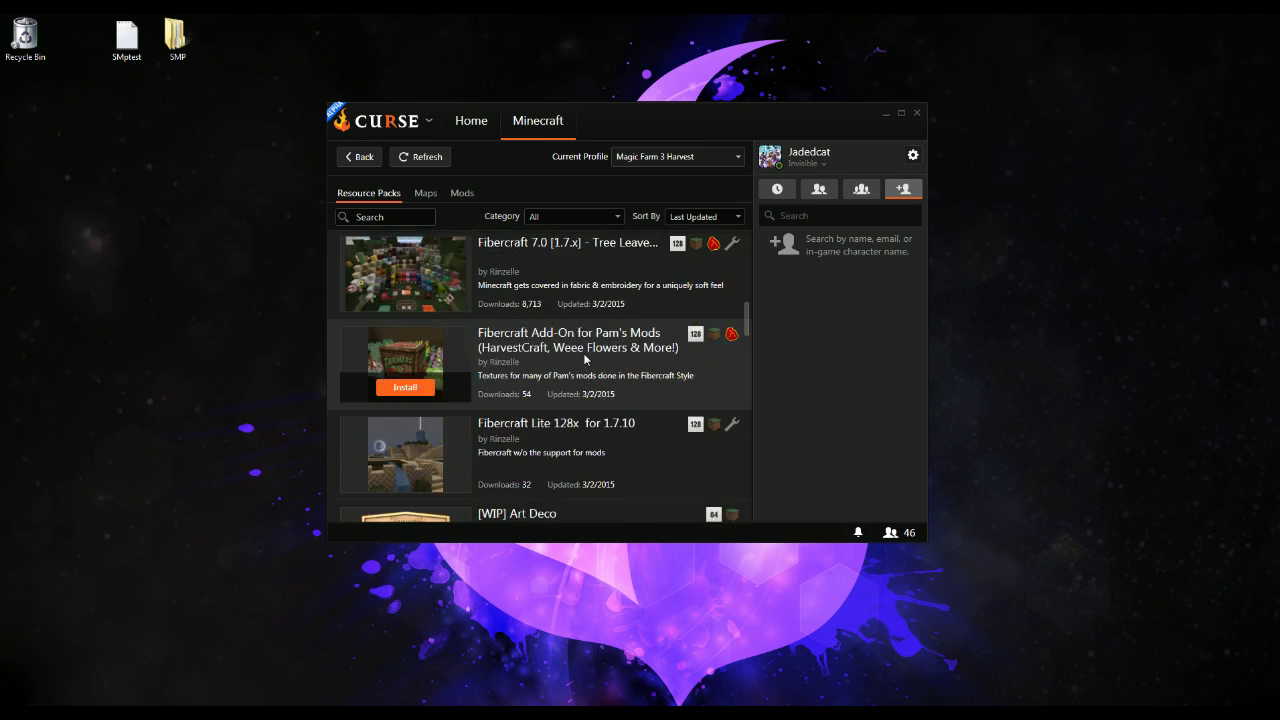
# Sort the resource packs by author, install Jadedcat's Modded Mixpack, and go back to the profile
pyautogui.click(699, 217)
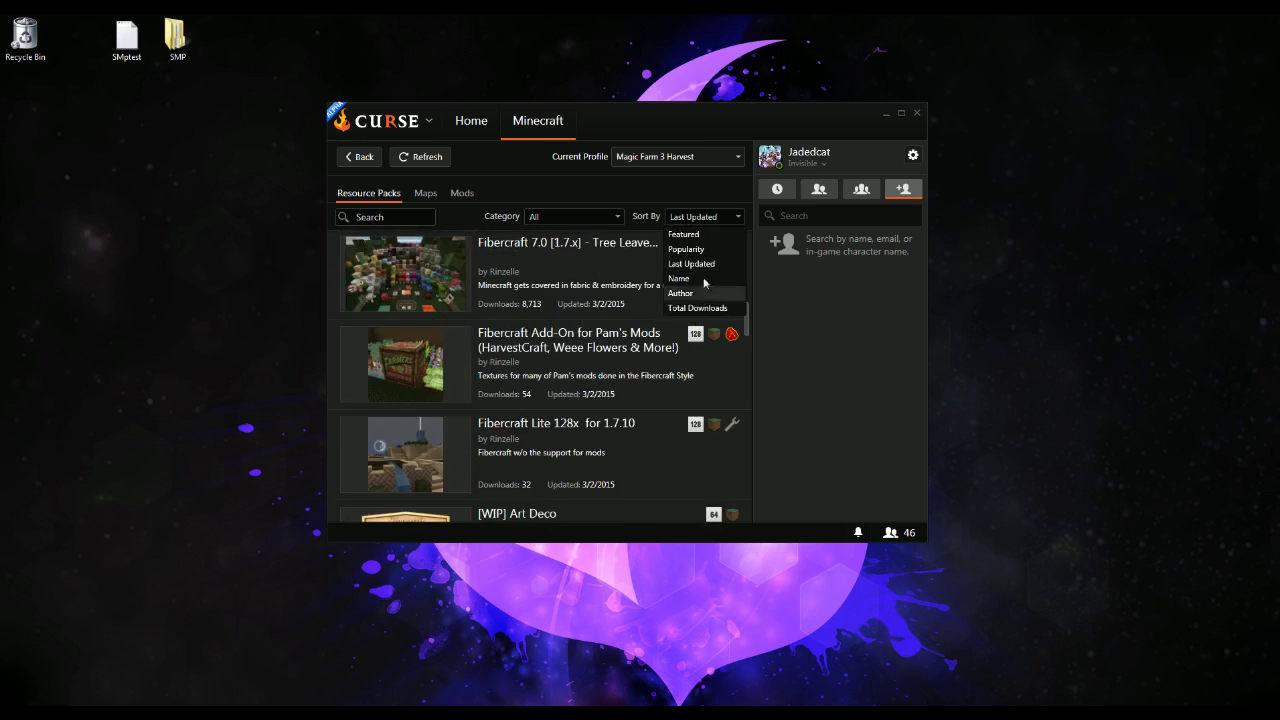
pyautogui.click(682, 293)
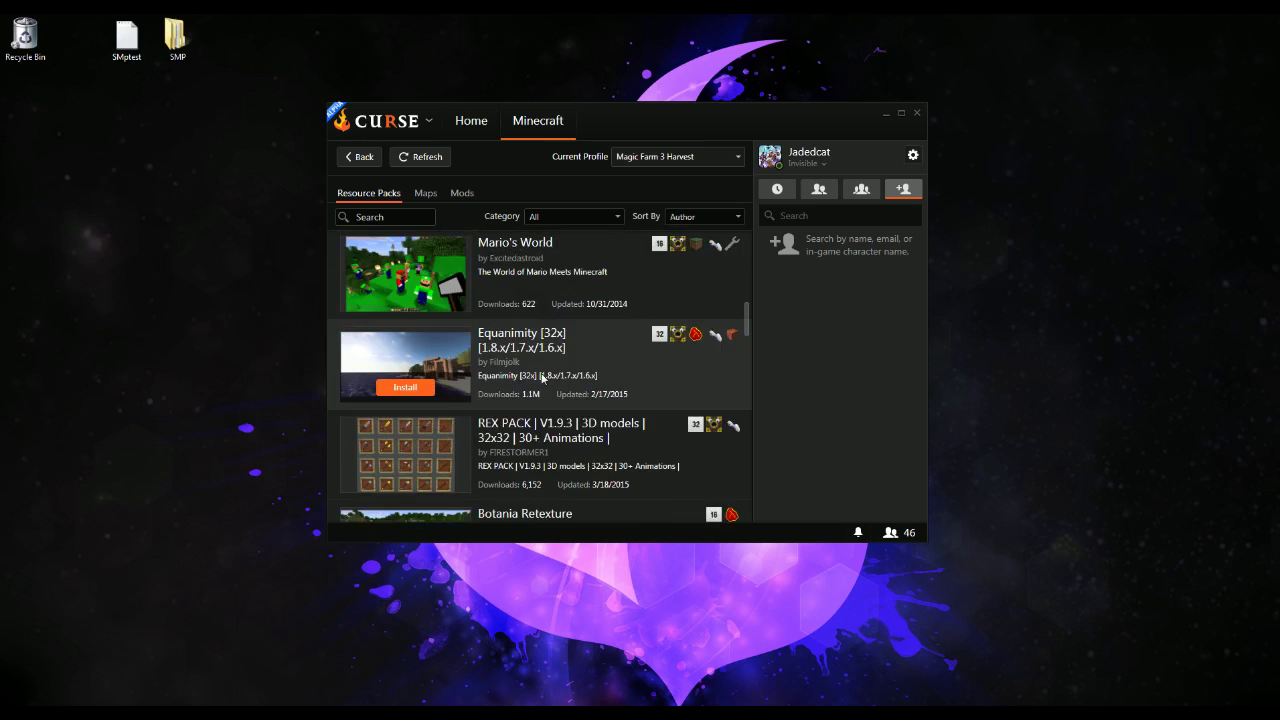
pyautogui.scroll(-4, 639, 351)
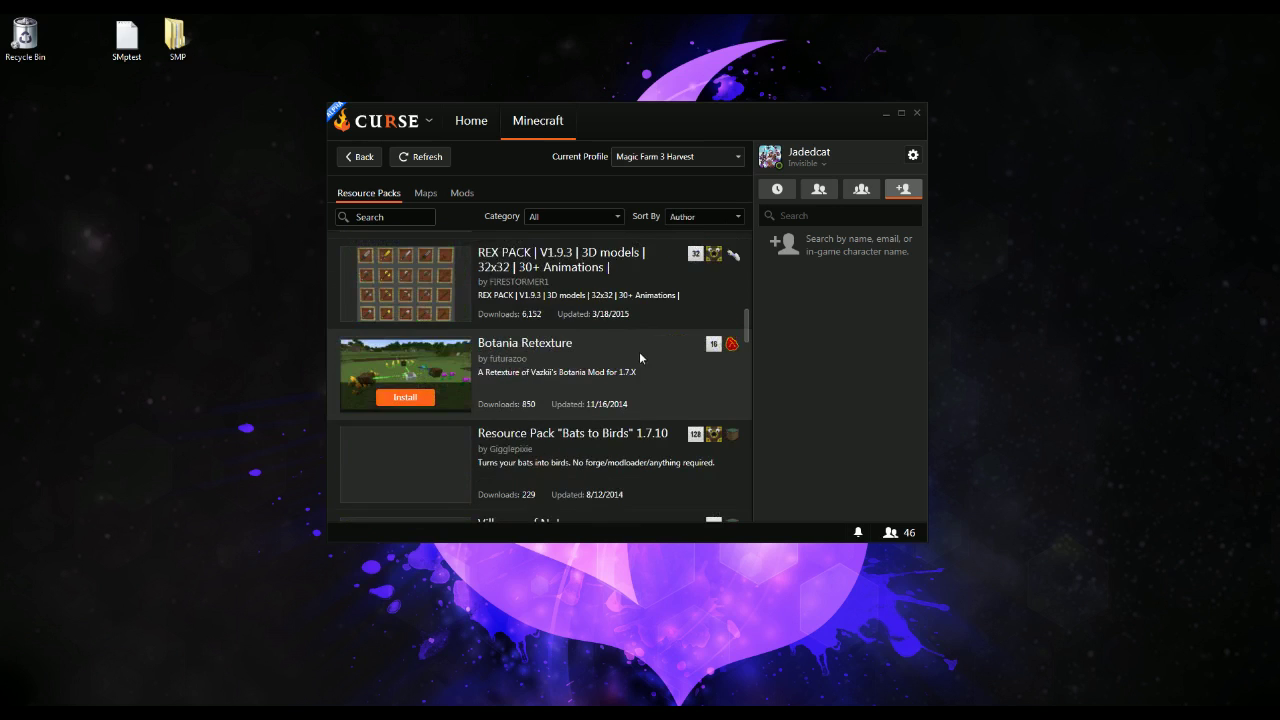
pyautogui.scroll(-2, 638, 352)
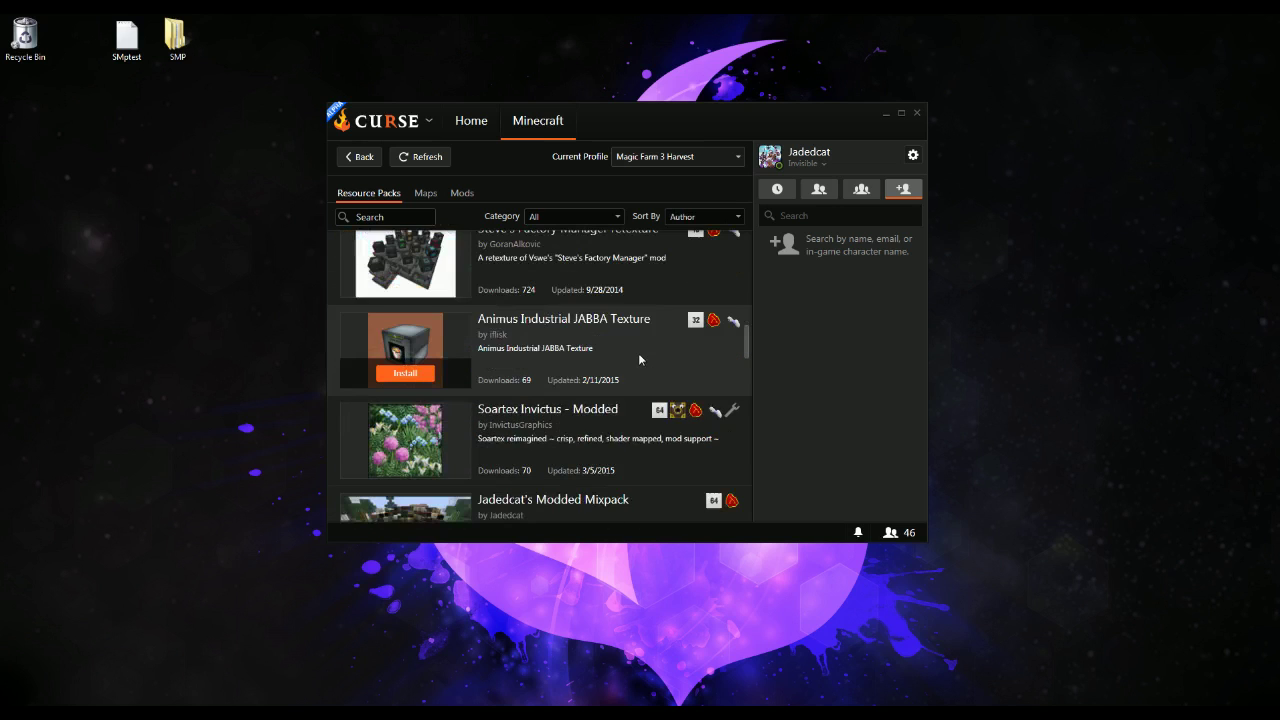
pyautogui.scroll(-1, 638, 353)
pyautogui.scroll(-3, 638, 353)
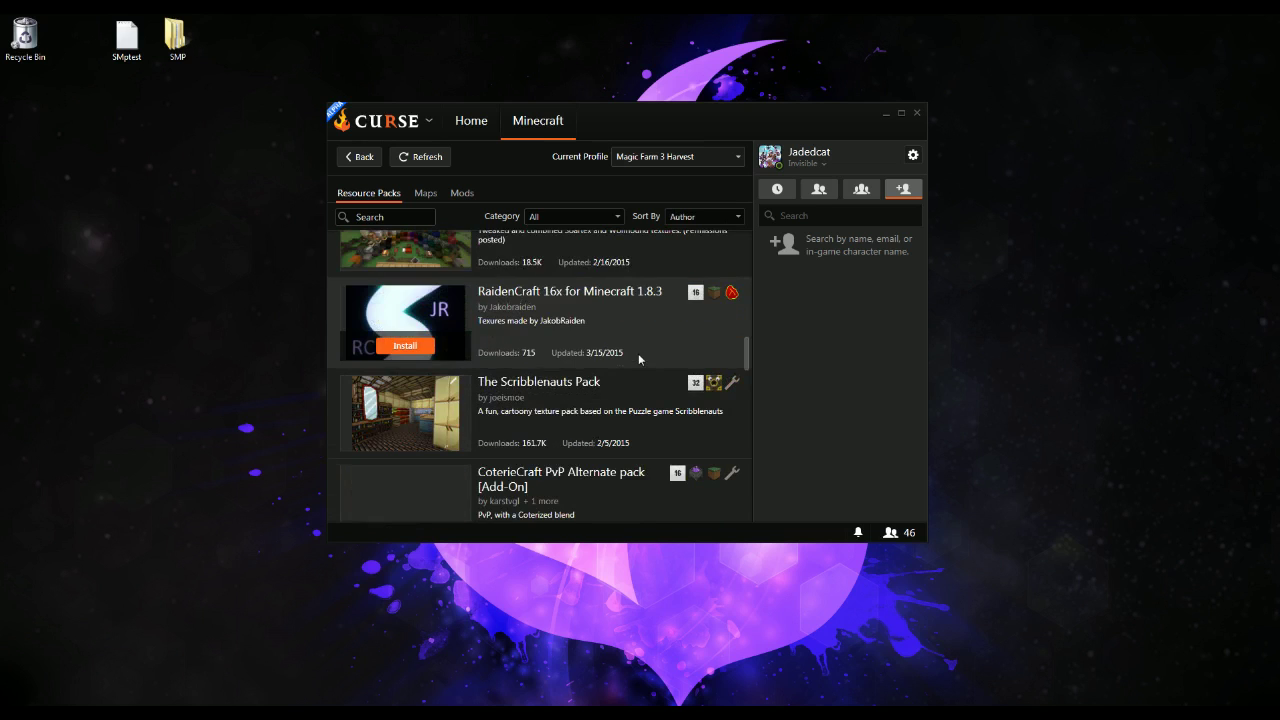
pyautogui.scroll(-1, 638, 353)
pyautogui.scroll(2, 638, 353)
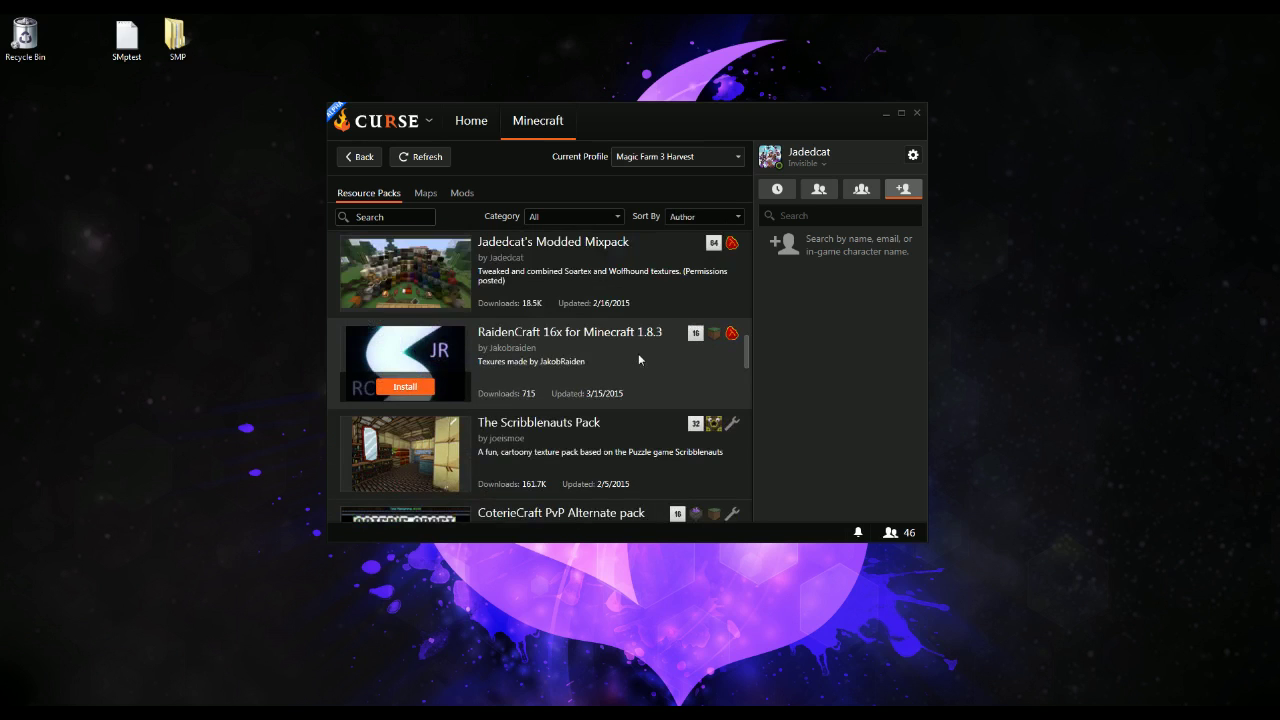
pyautogui.click(390, 340)
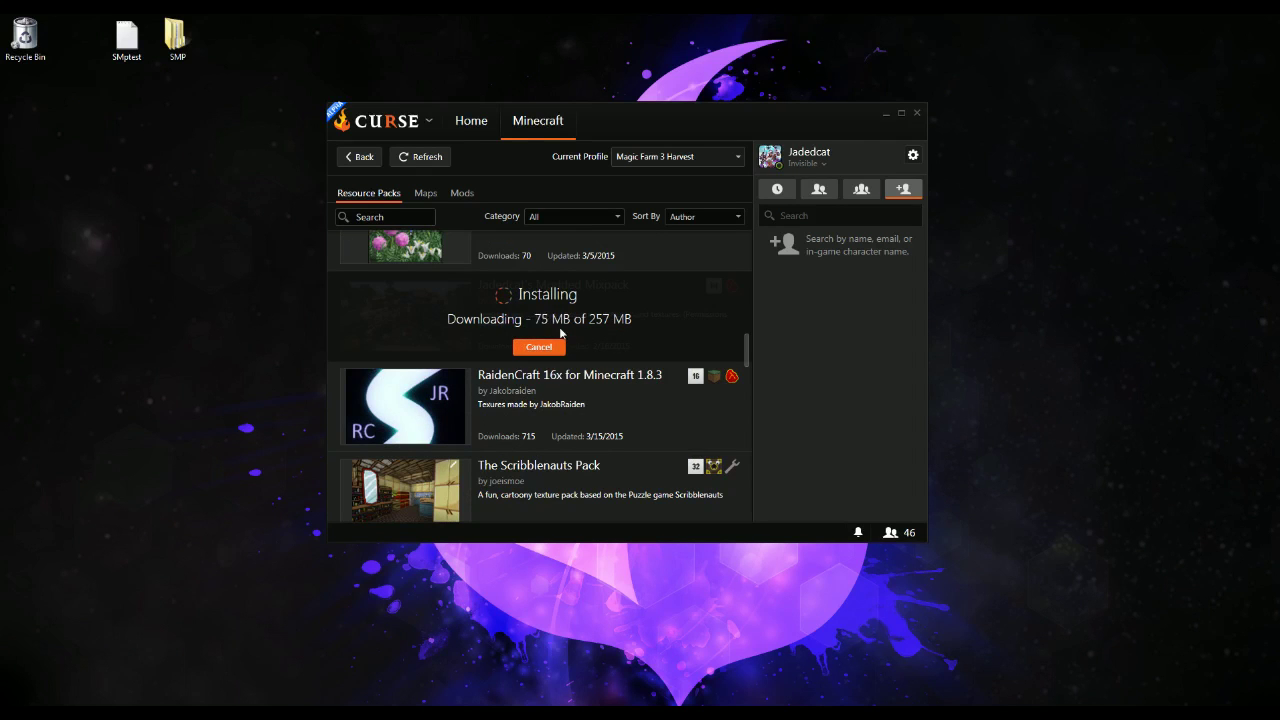
pyautogui.click(355, 157)
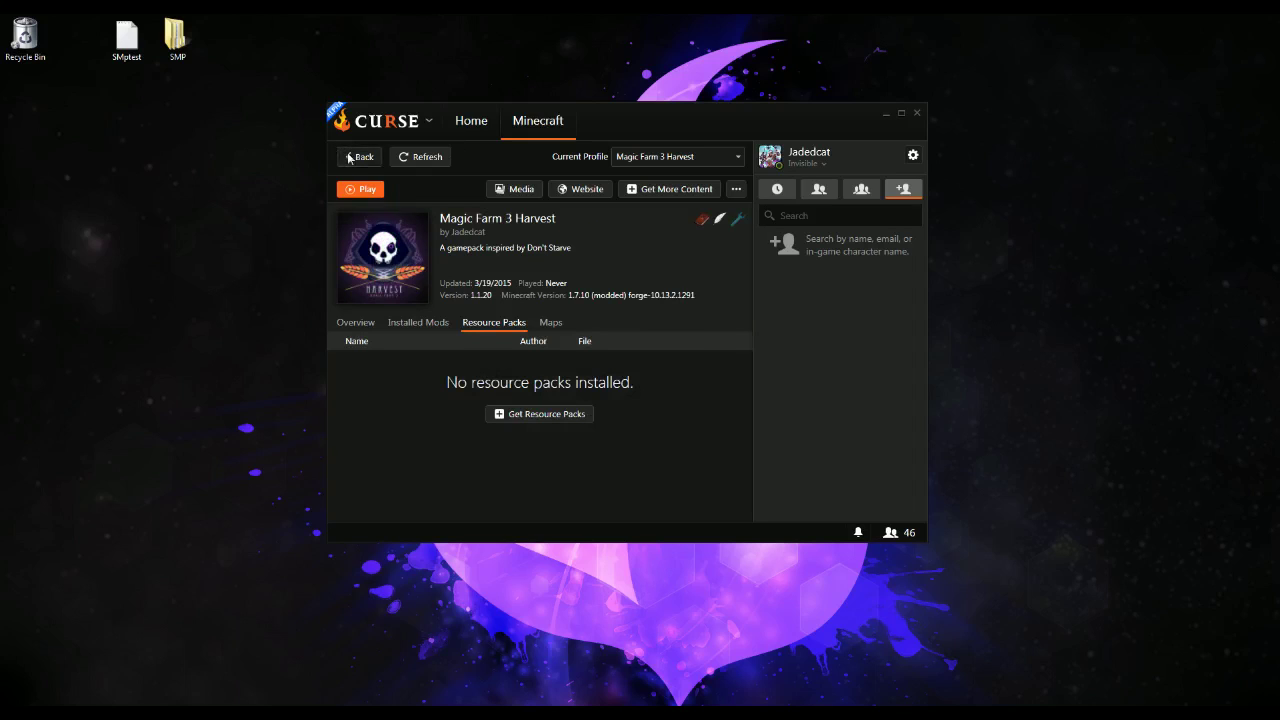
# Look up Agrarian Skies 2's installed and available maps, then go back to the modpack grid
pyautogui.click(352, 157)
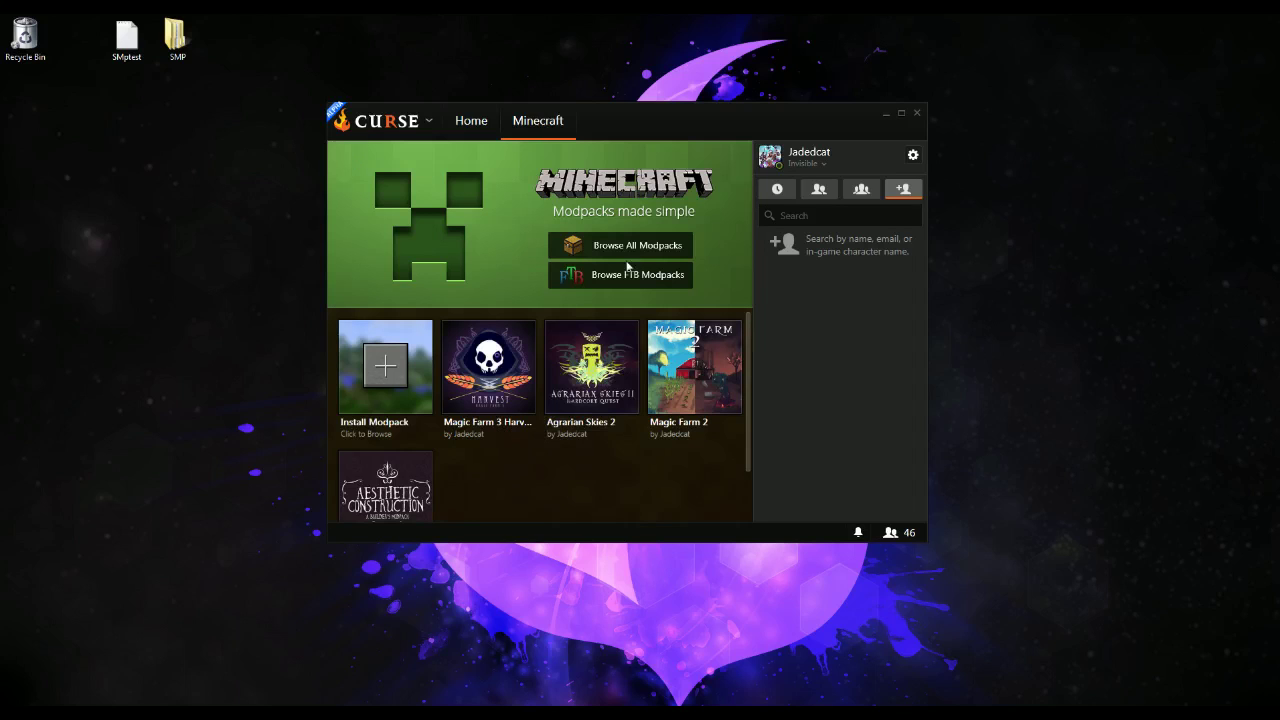
pyautogui.click(636, 416)
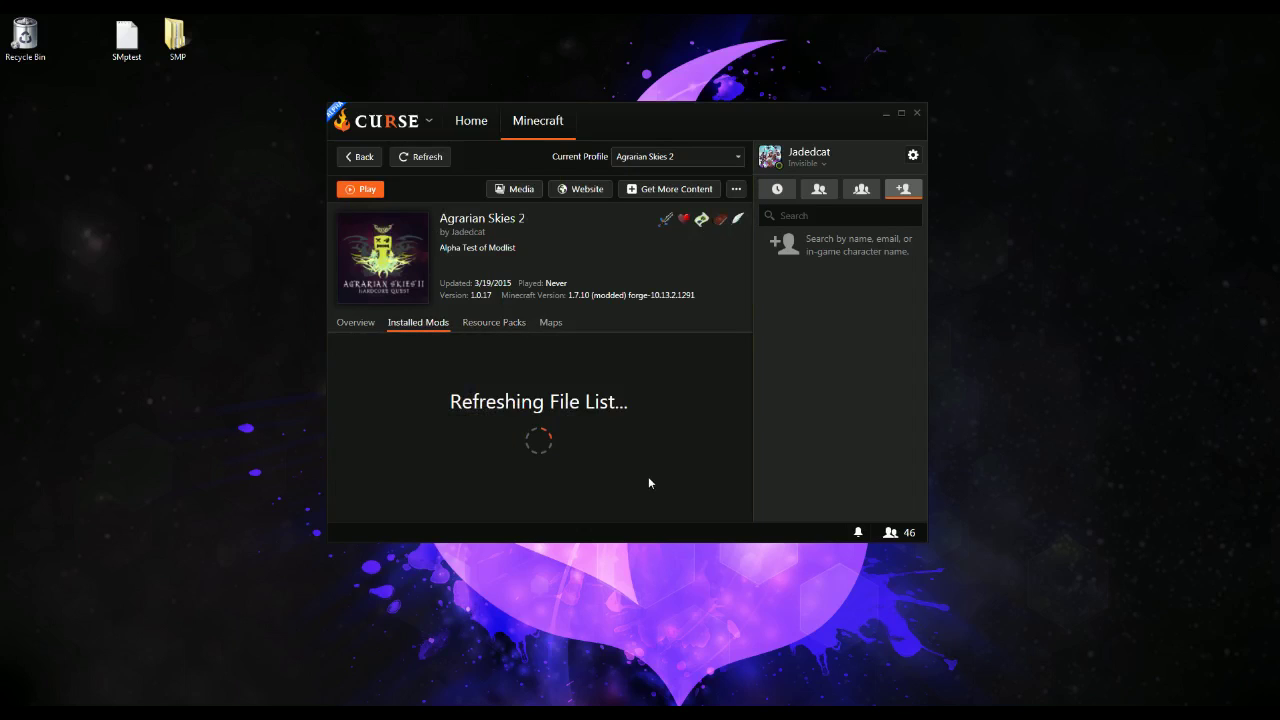
pyautogui.click(551, 322)
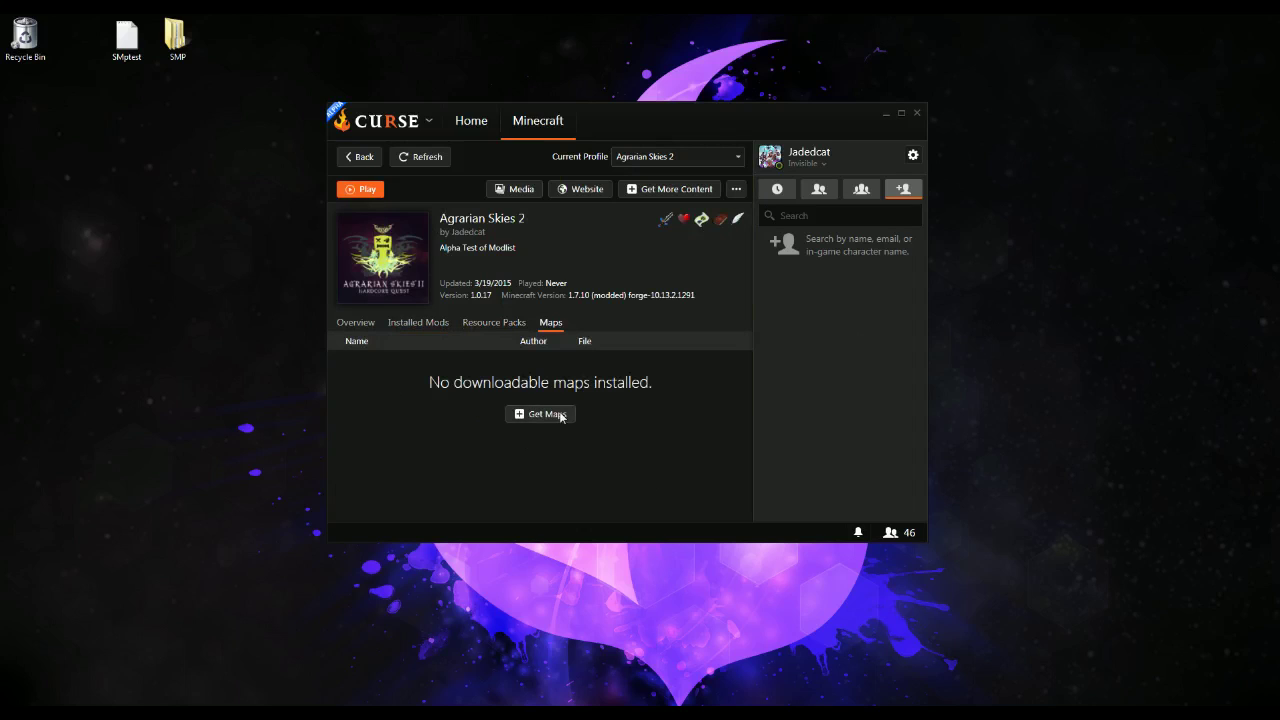
pyautogui.click(546, 414)
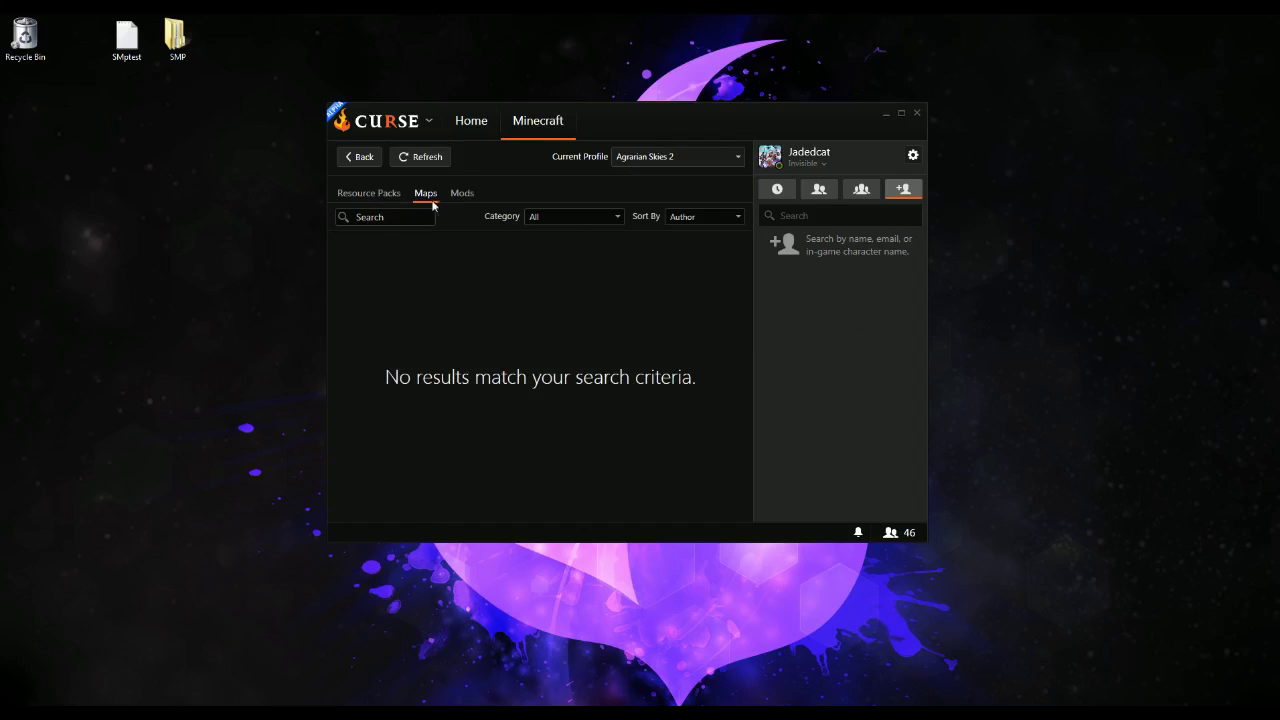
pyautogui.click(360, 157)
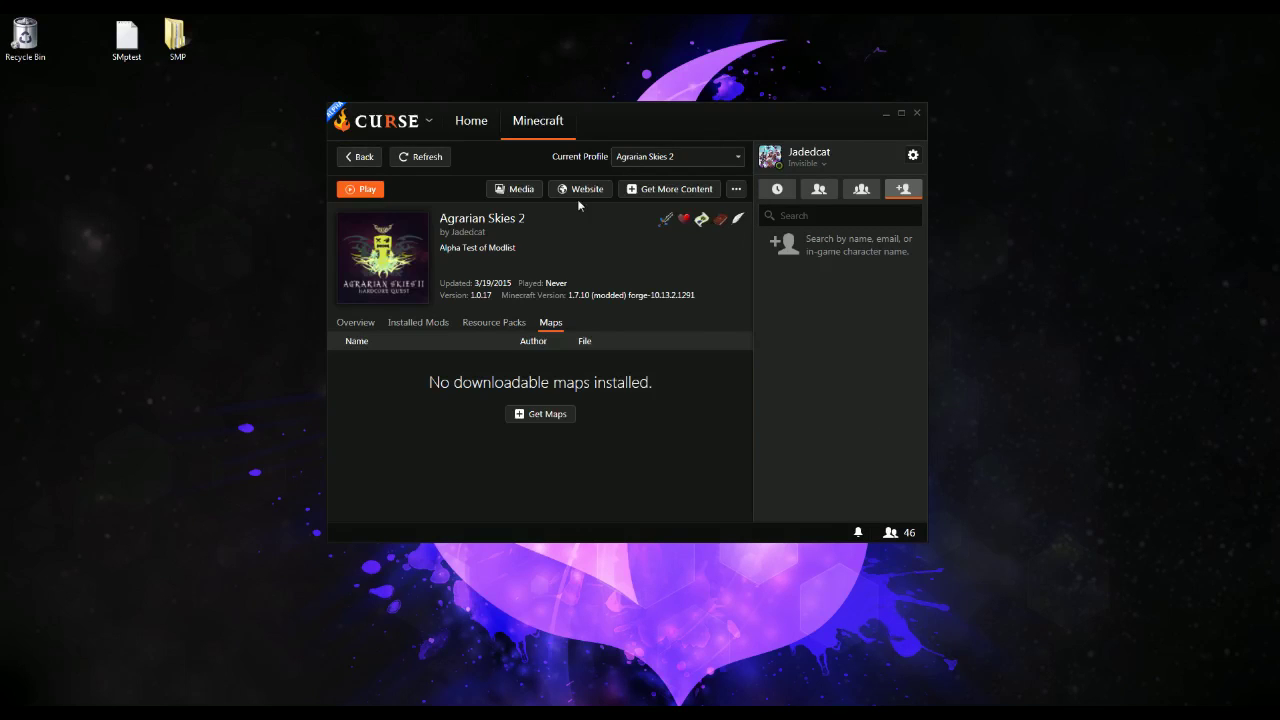
pyautogui.click(360, 158)
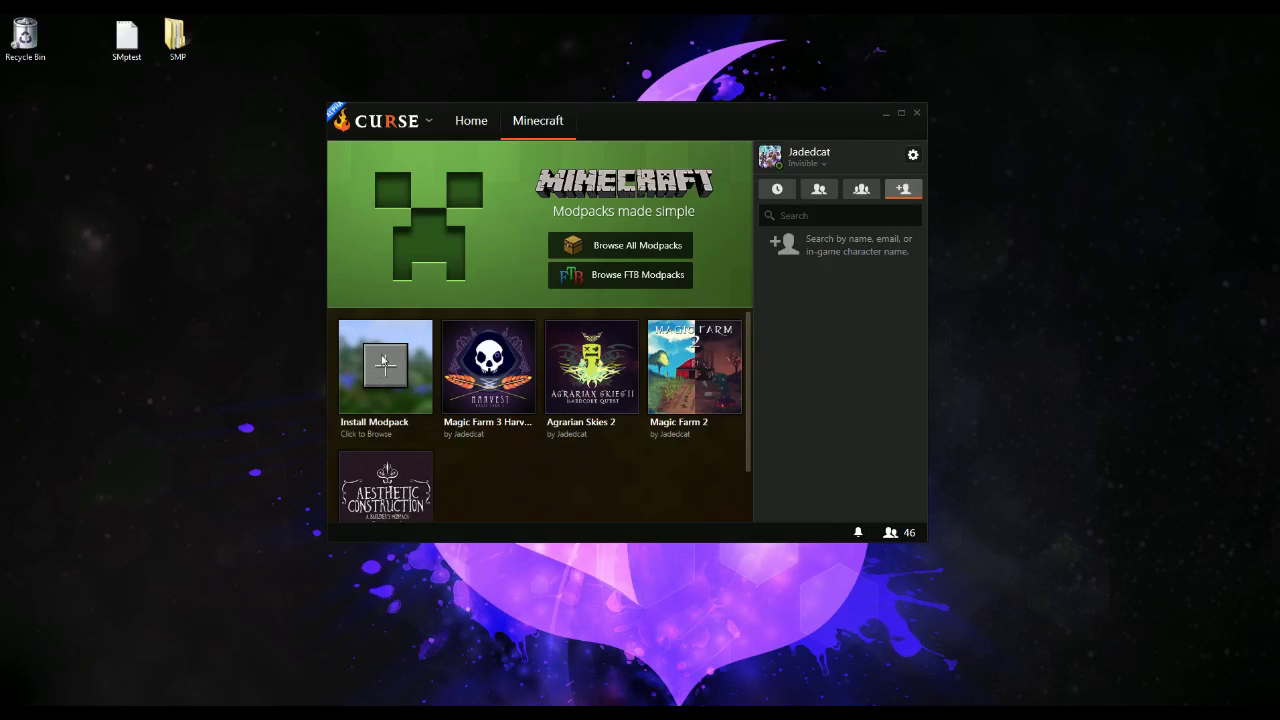
# From Install Modpack, create custom profile 'Random Stuff', keeping 1.7.10 and forge-10.13.2.1291
pyautogui.click(600, 276)
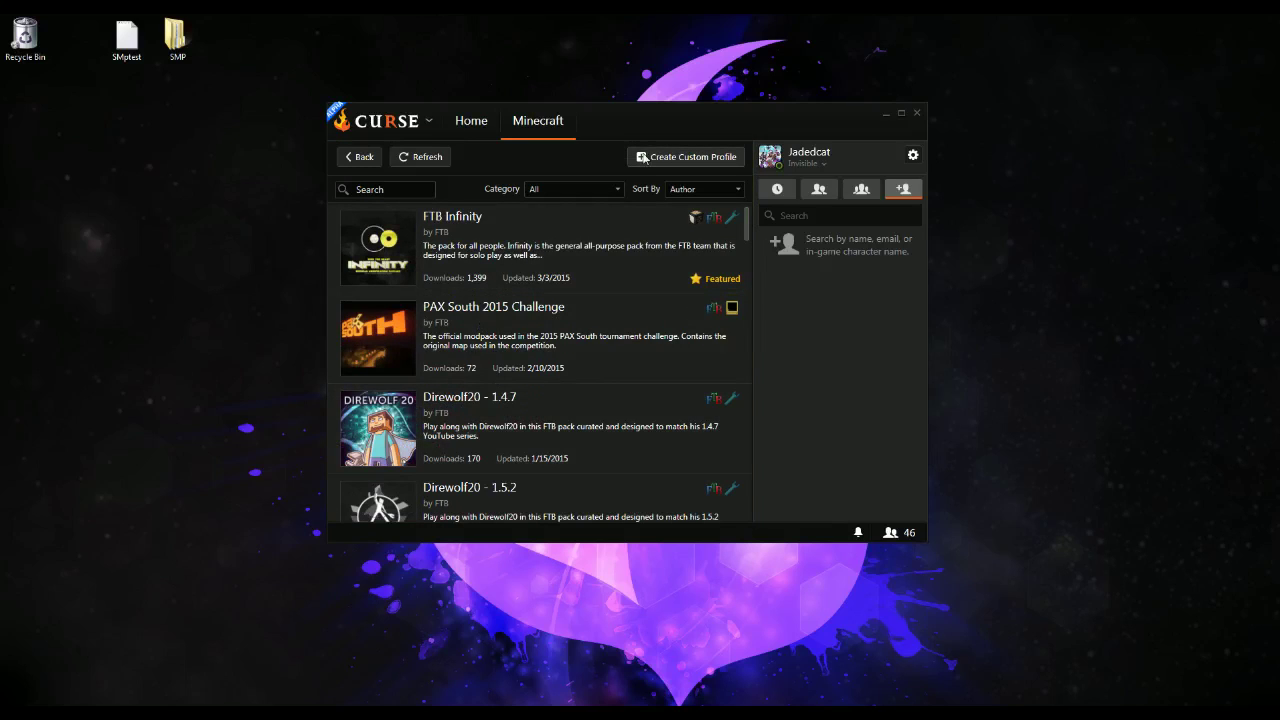
pyautogui.click(660, 158)
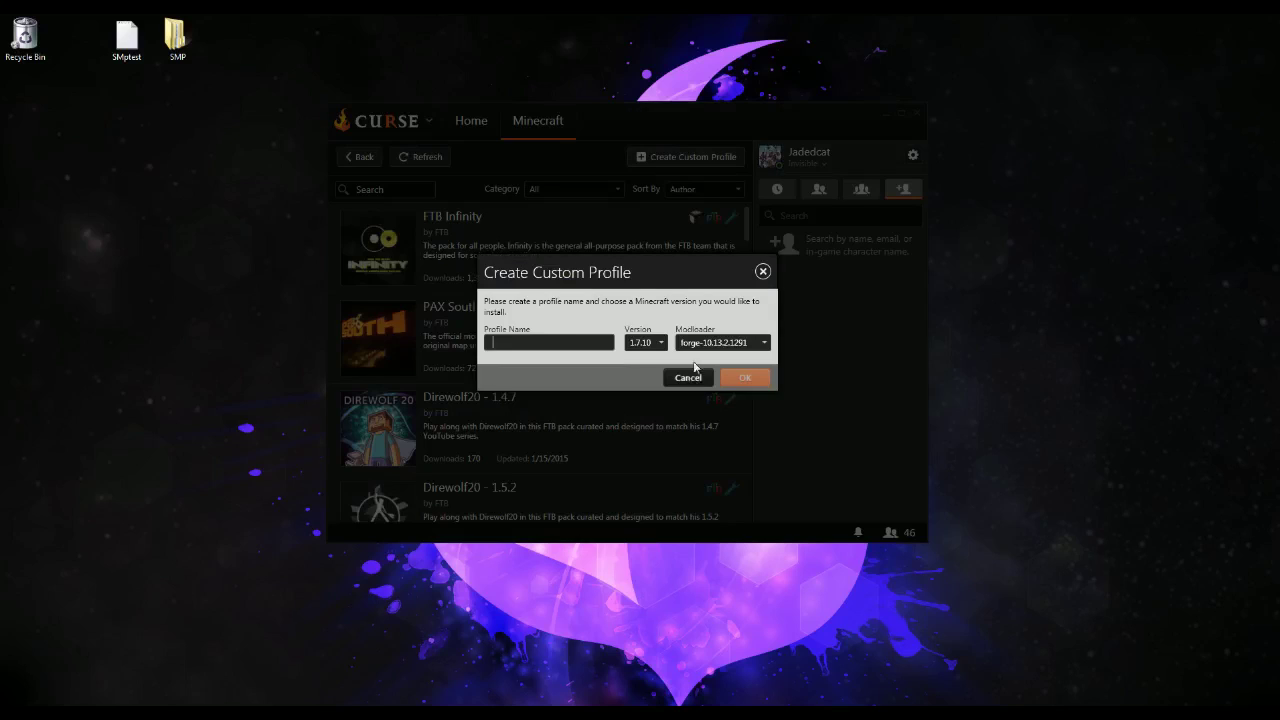
pyautogui.write('Rand')
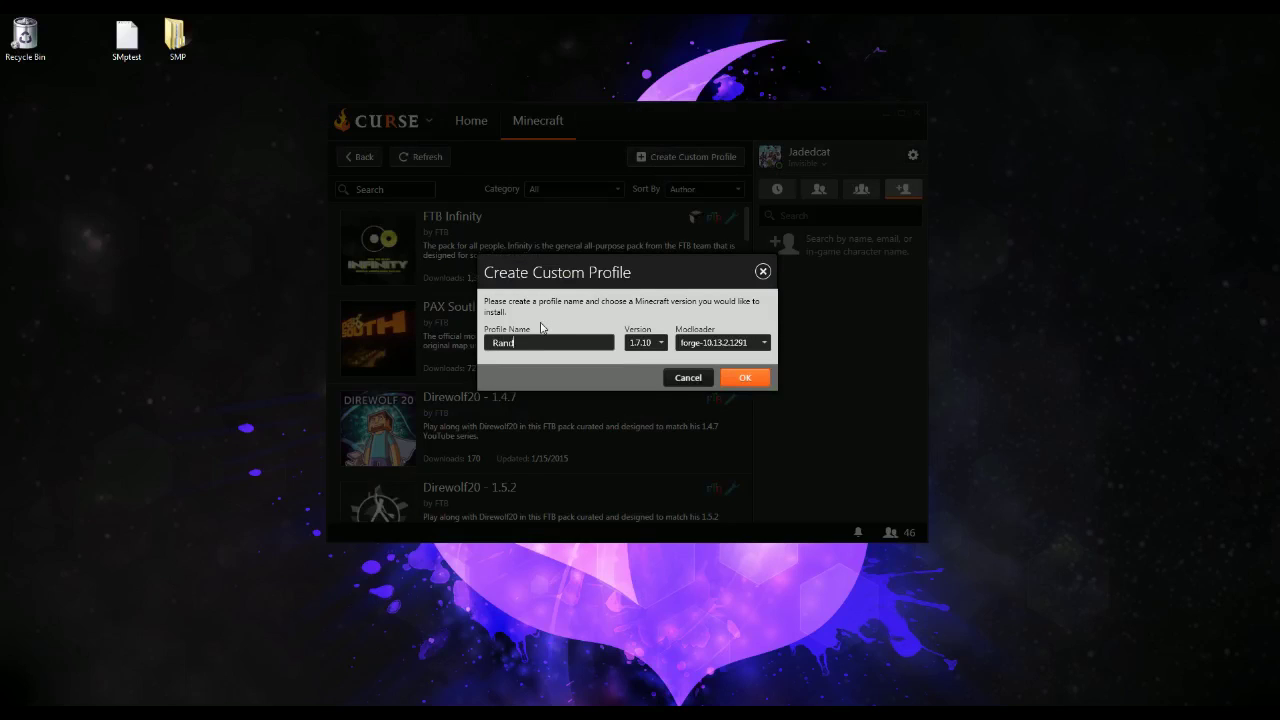
pyautogui.write('om Stuff')
pyautogui.click(765, 345)
pyautogui.click(765, 345)
pyautogui.click(744, 382)
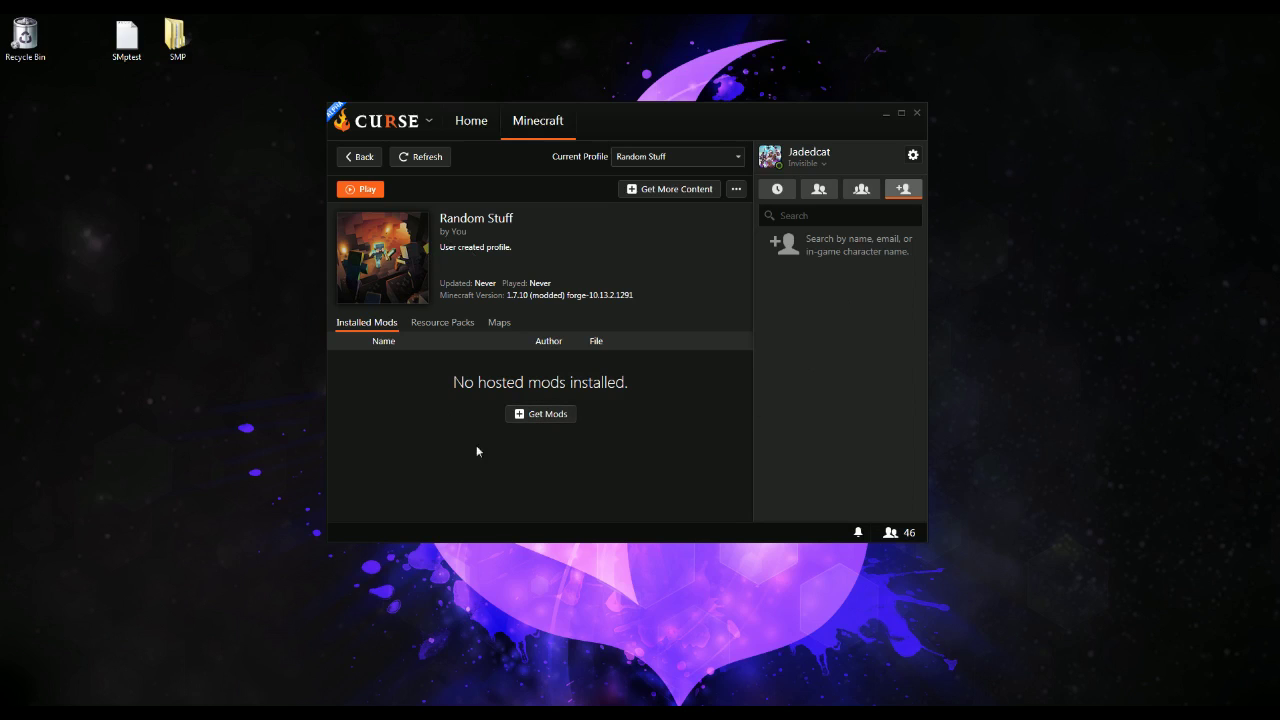
# Browse mods for the profile filtered to the Technology category, sorted by Last Updated
pyautogui.click(546, 416)
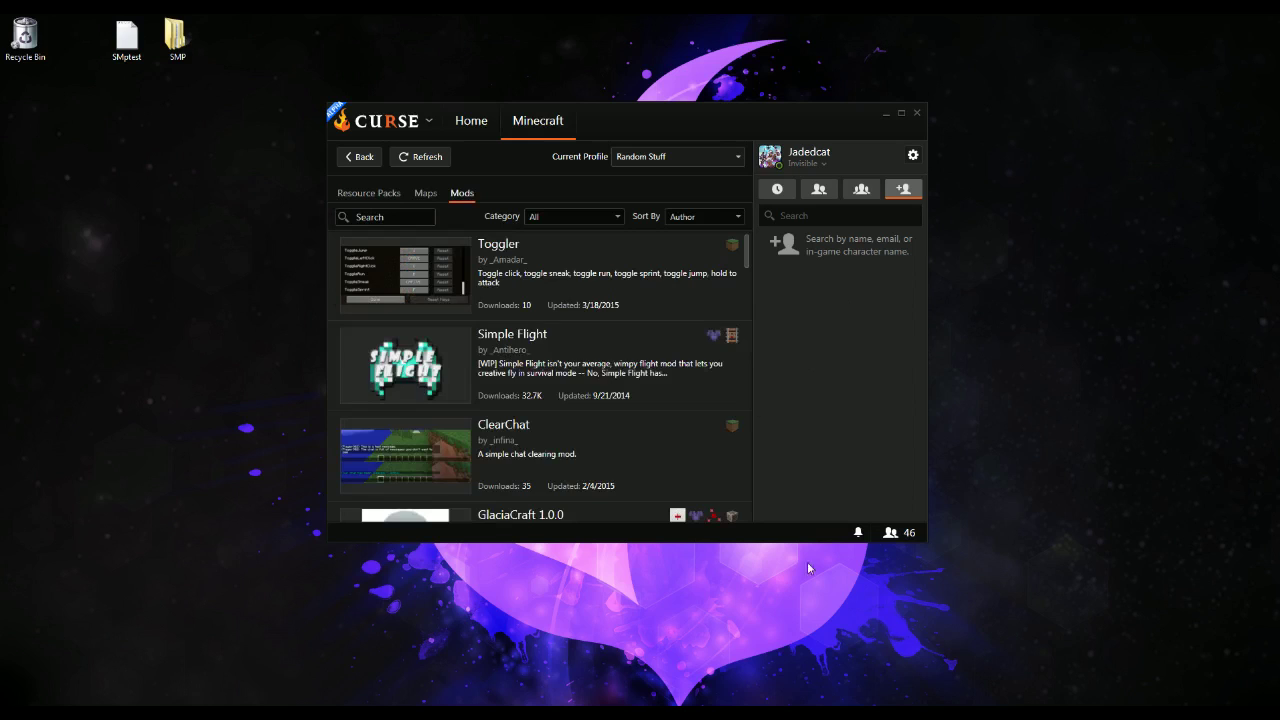
pyautogui.click(607, 218)
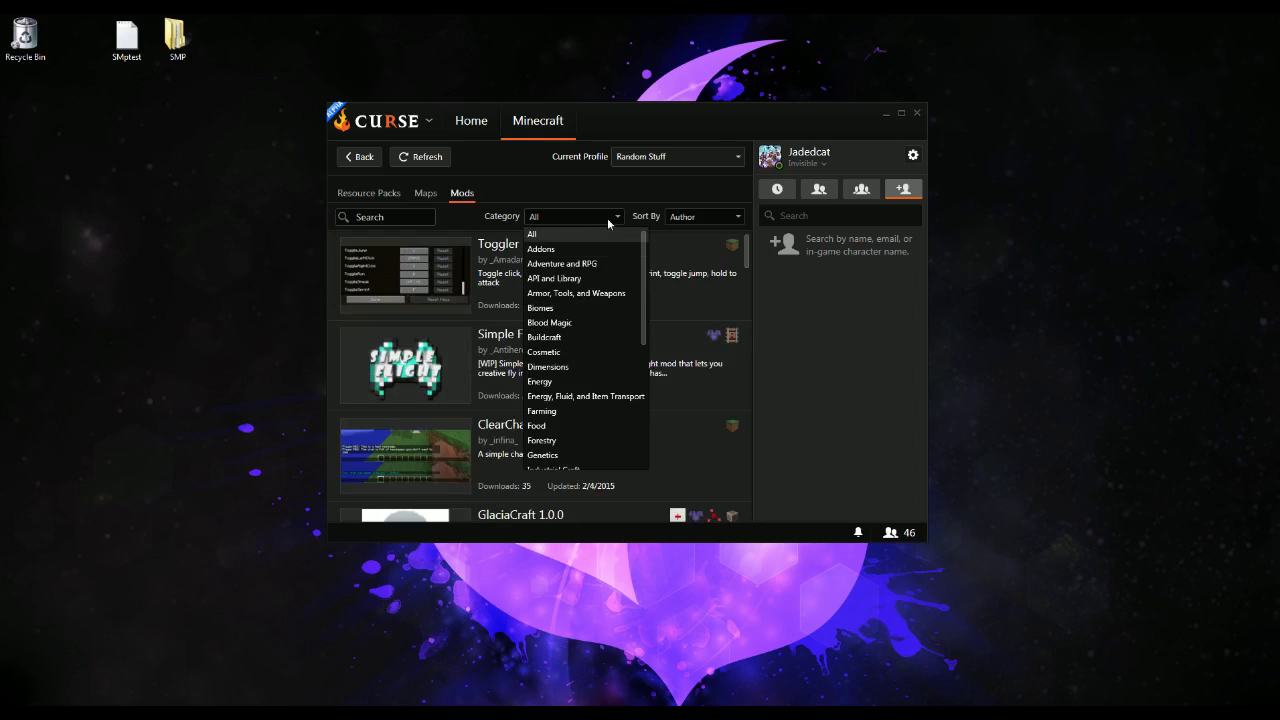
pyautogui.scroll(-2, 584, 382)
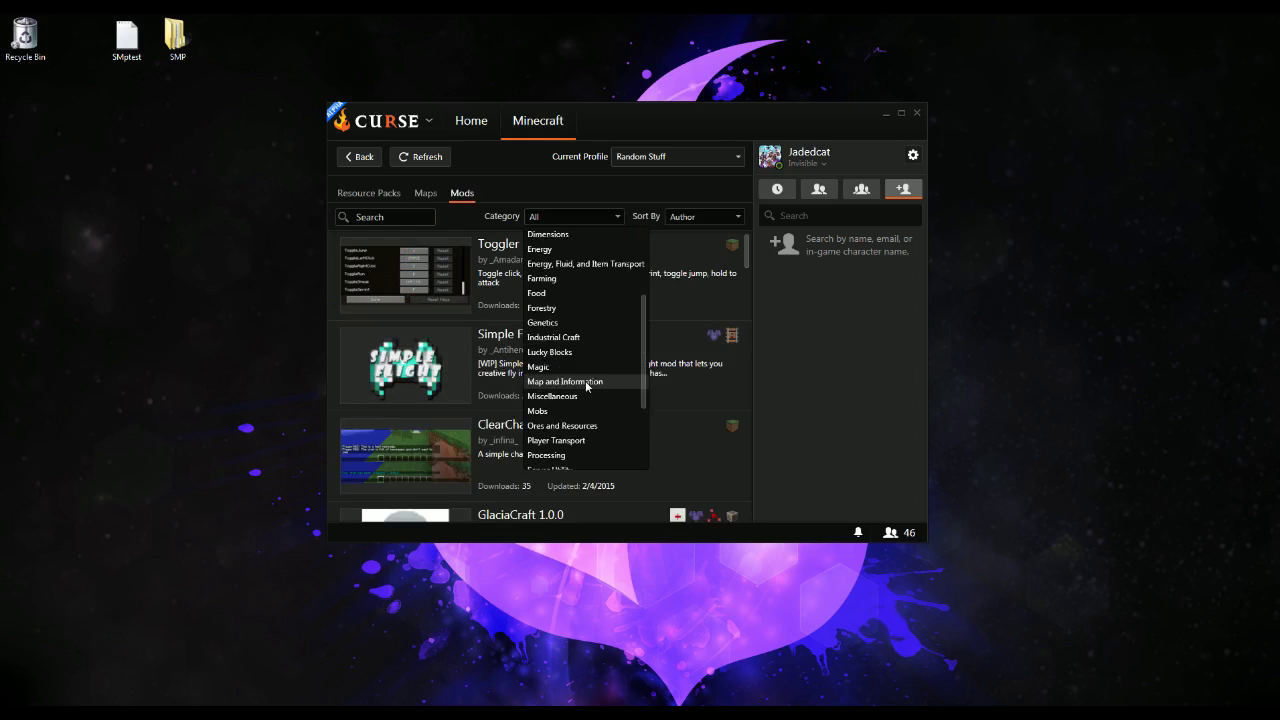
pyautogui.scroll(-1, 587, 385)
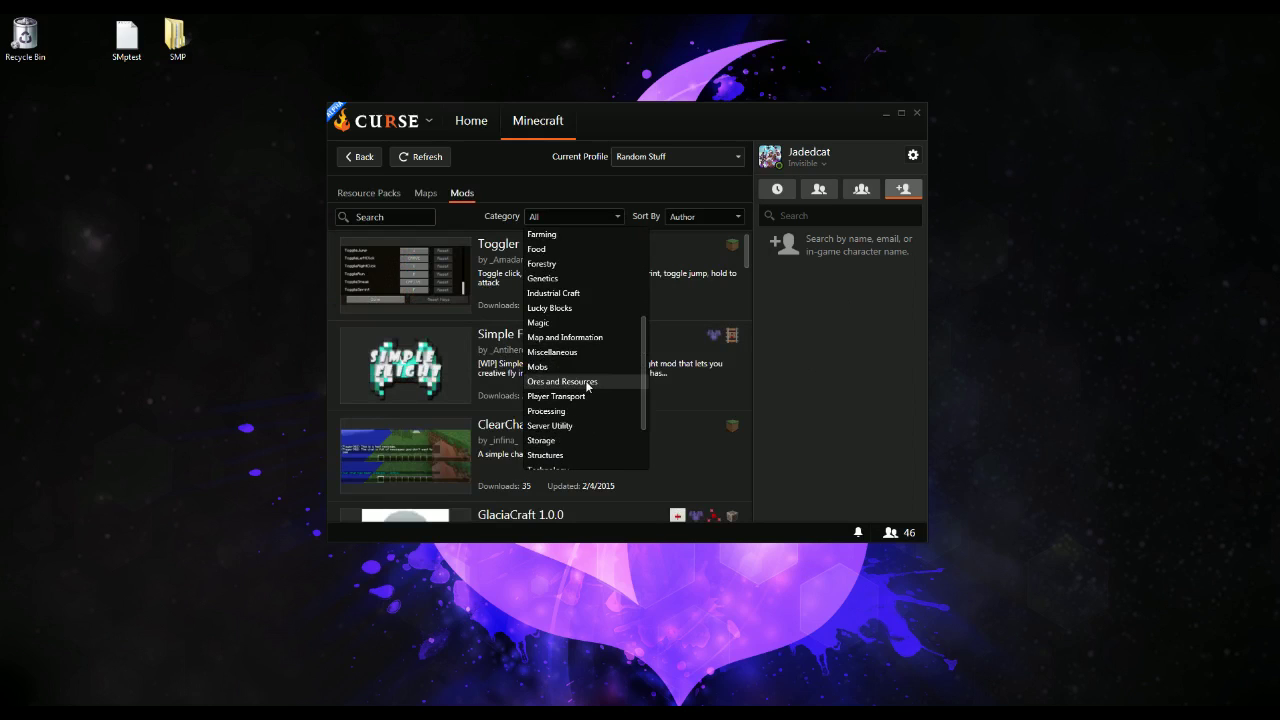
pyautogui.scroll(-1, 587, 385)
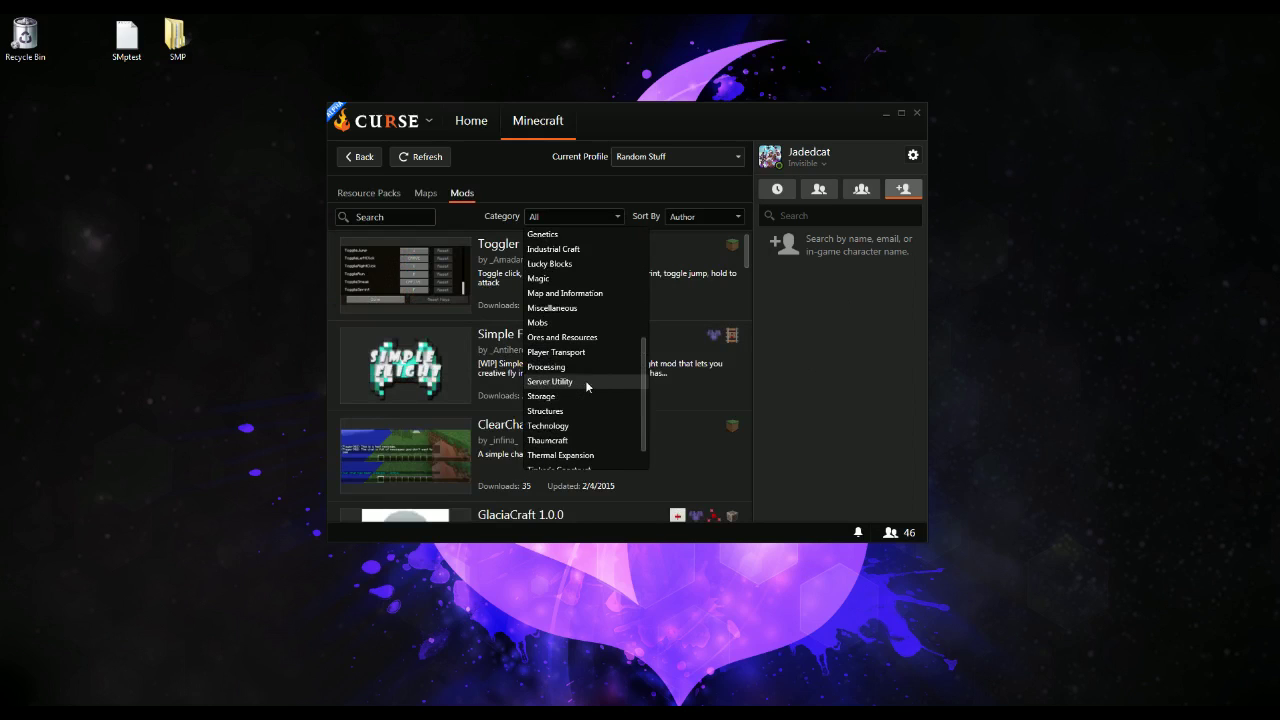
pyautogui.click(560, 426)
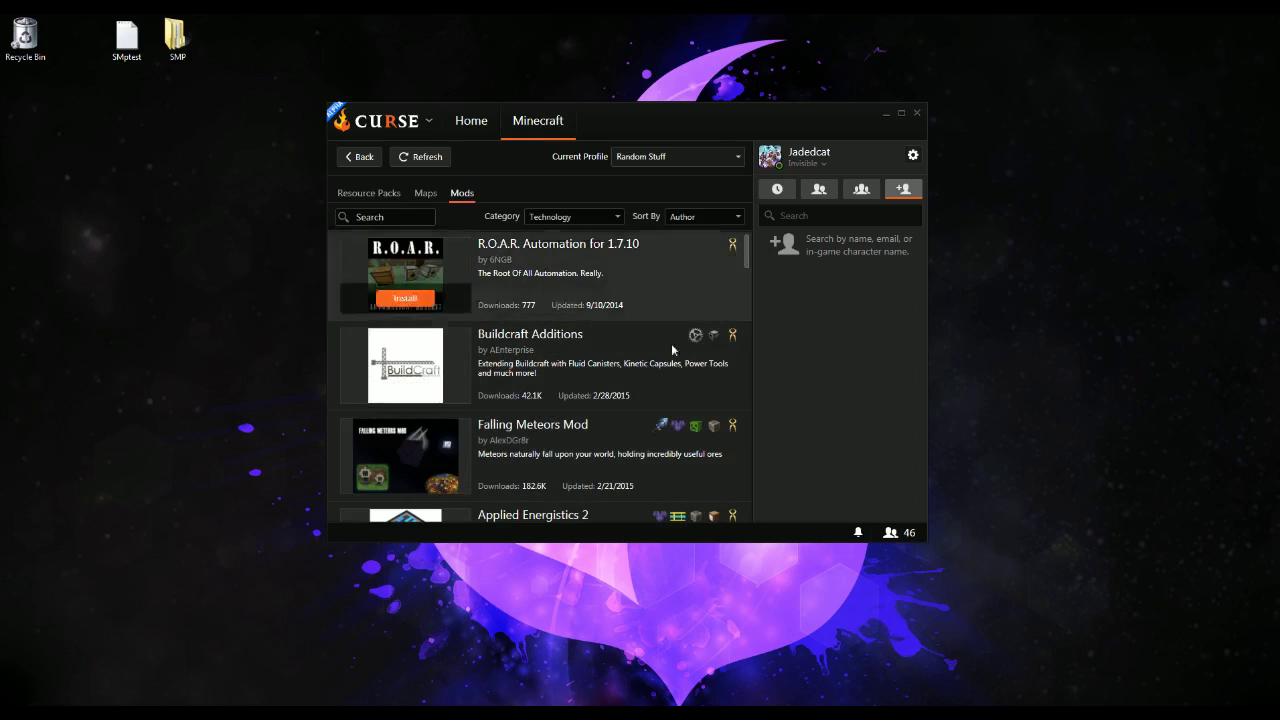
pyautogui.click(710, 216)
pyautogui.click(698, 264)
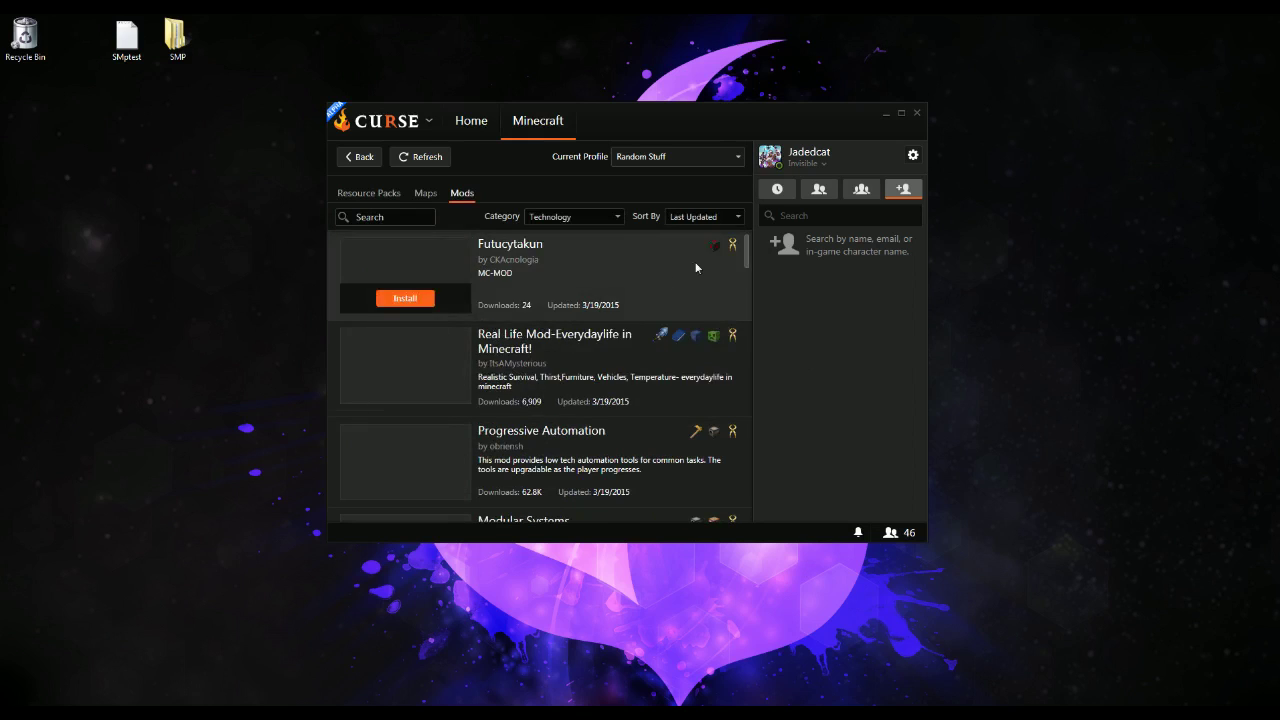
# Install Progressive Automation and return to the Random Stuff profile page
pyautogui.scroll(-1, 631, 360)
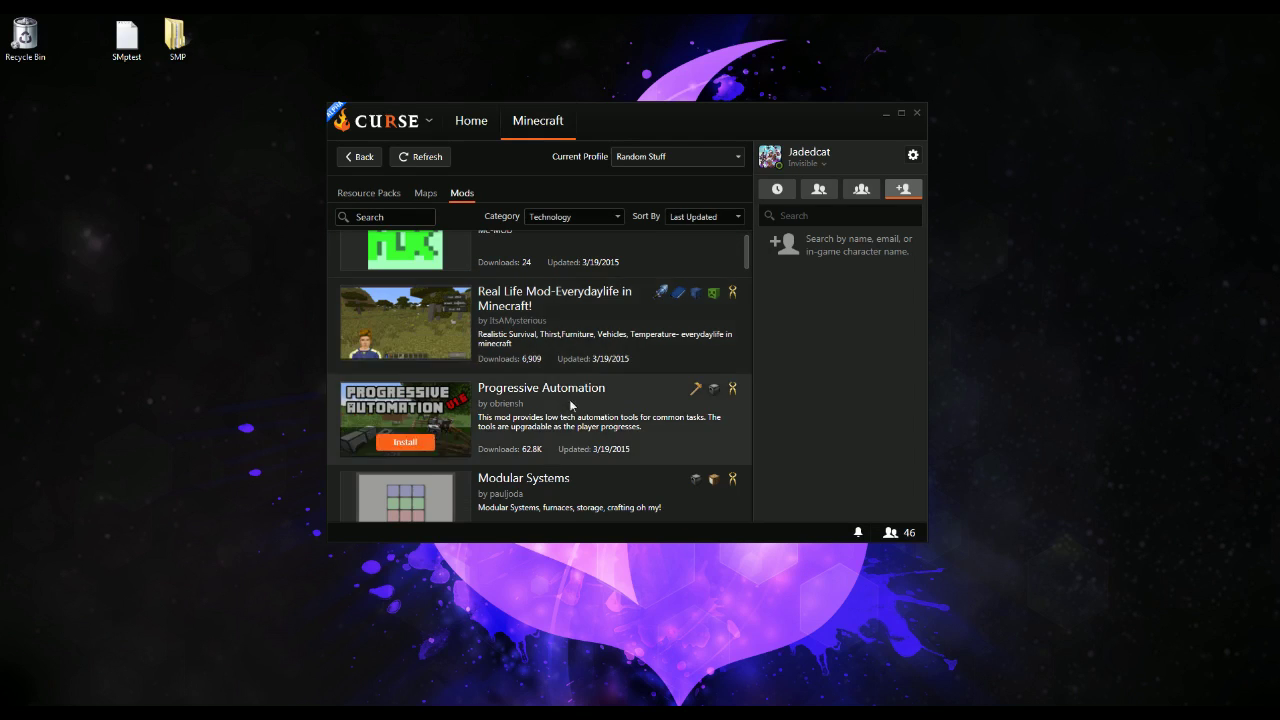
pyautogui.click(626, 410)
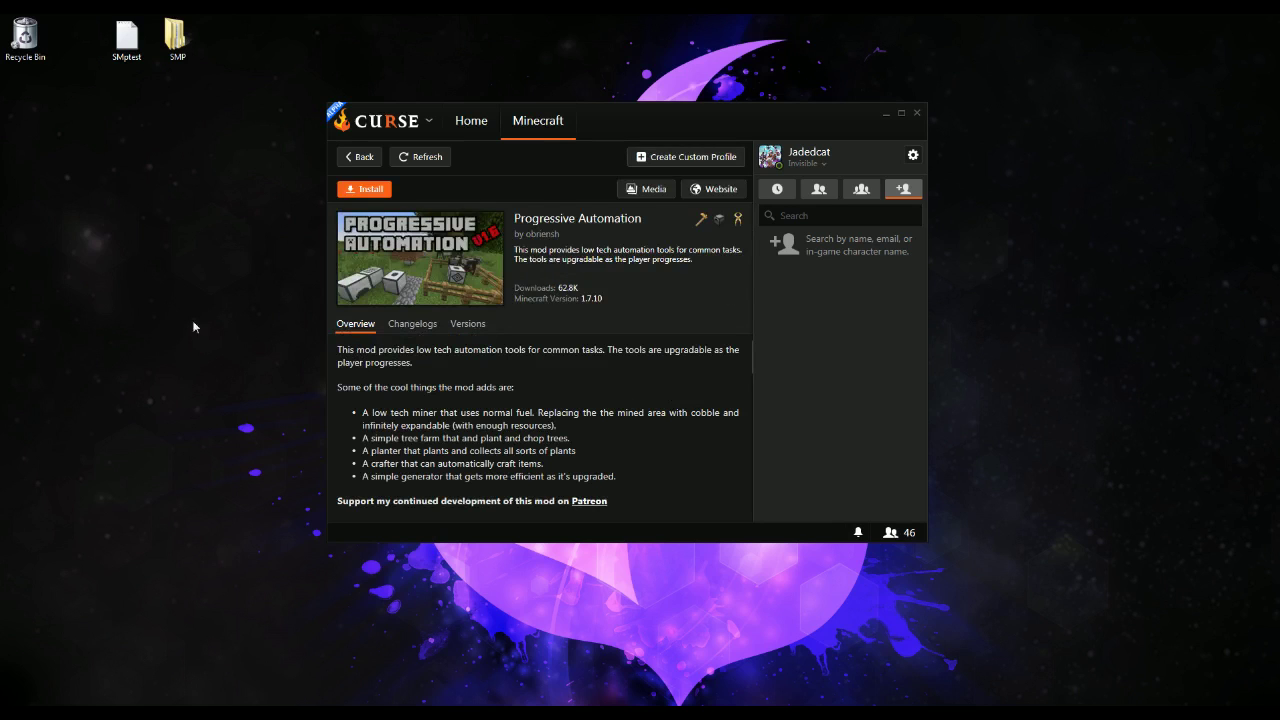
pyautogui.click(364, 189)
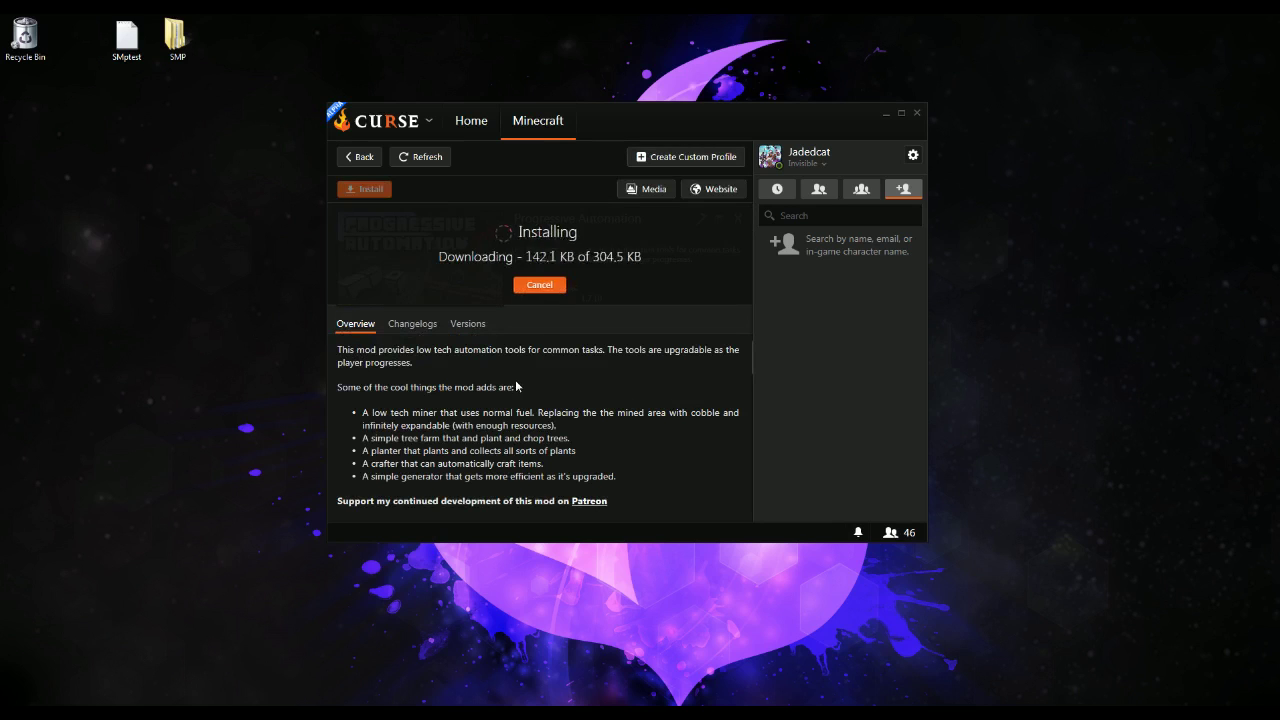
pyautogui.click(363, 156)
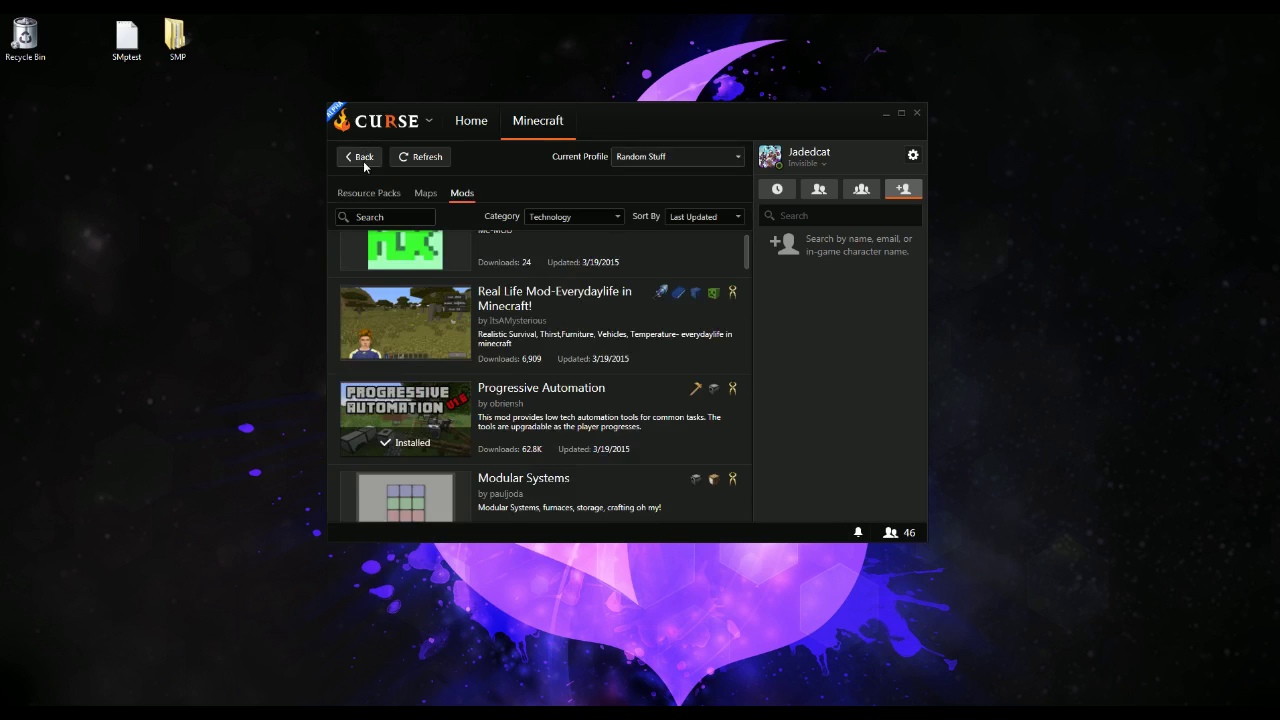
pyautogui.click(363, 158)
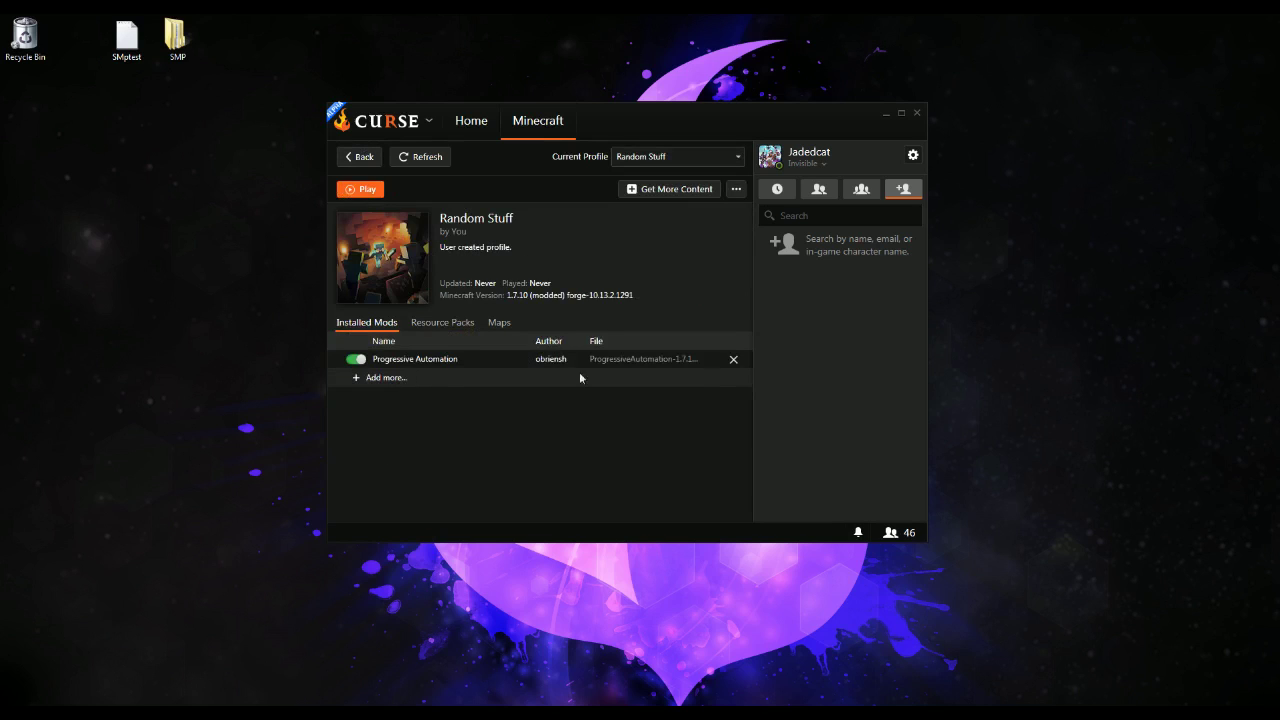